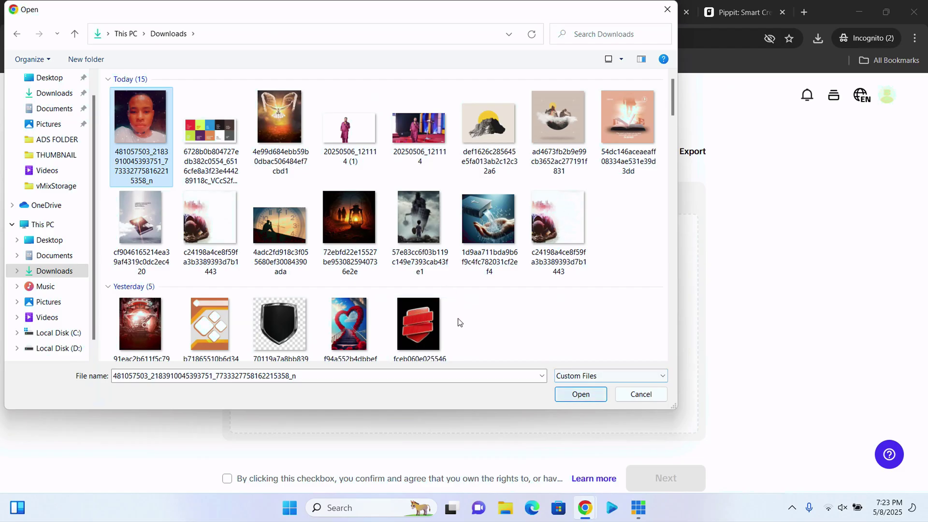
Step: Upload the chosen photo and review the earbuds AI background results
key(Return)
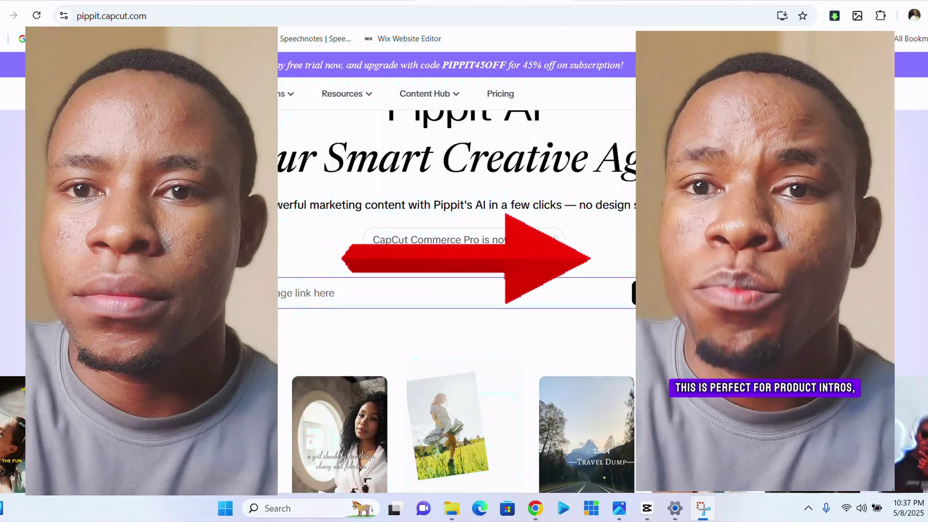
scroll(457, 242, down, 1)
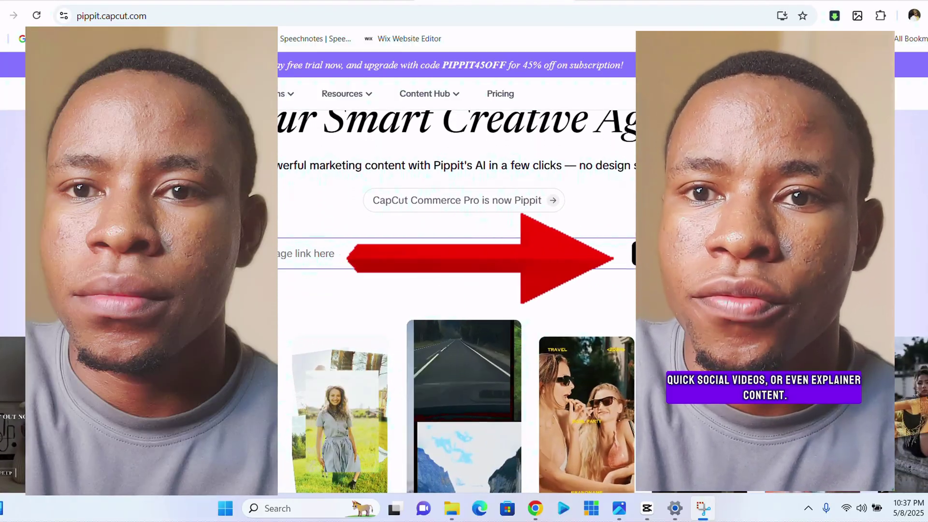
scroll(169, 302, down, 1)
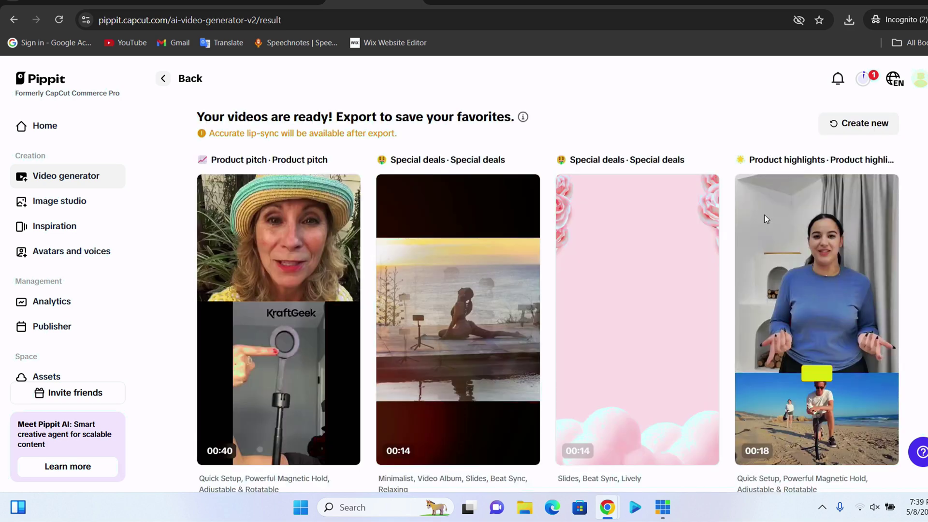
scroll(764, 216, down, 5)
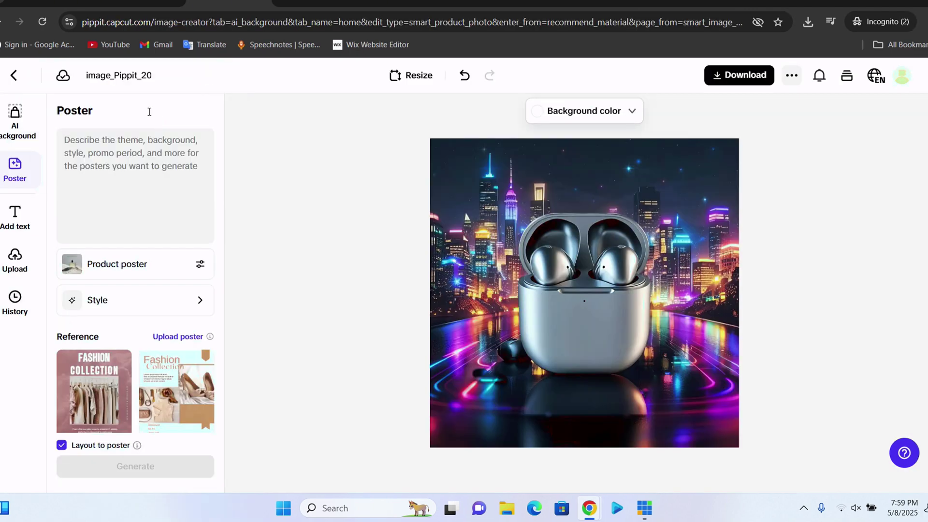
click(22, 97)
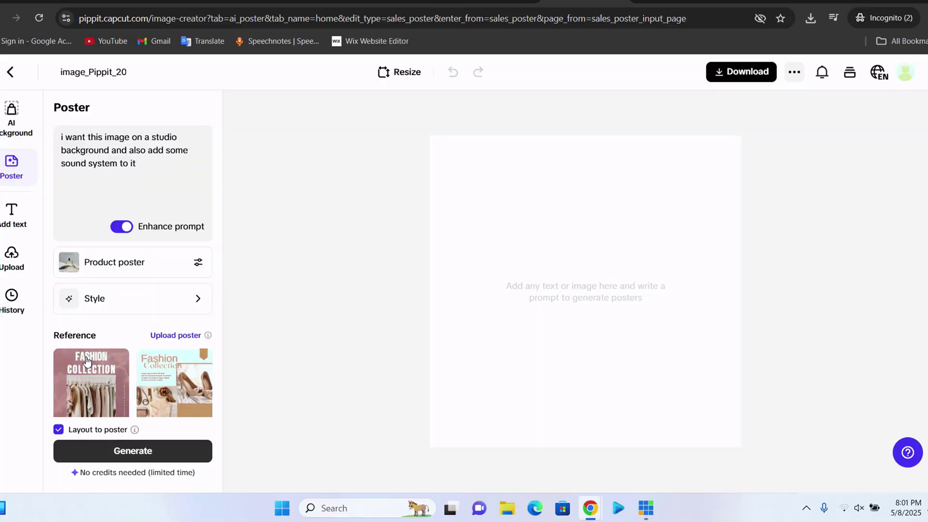
Step: Generate Music Party posters from the studio sound-system prompt and compare the designs
click(133, 450)
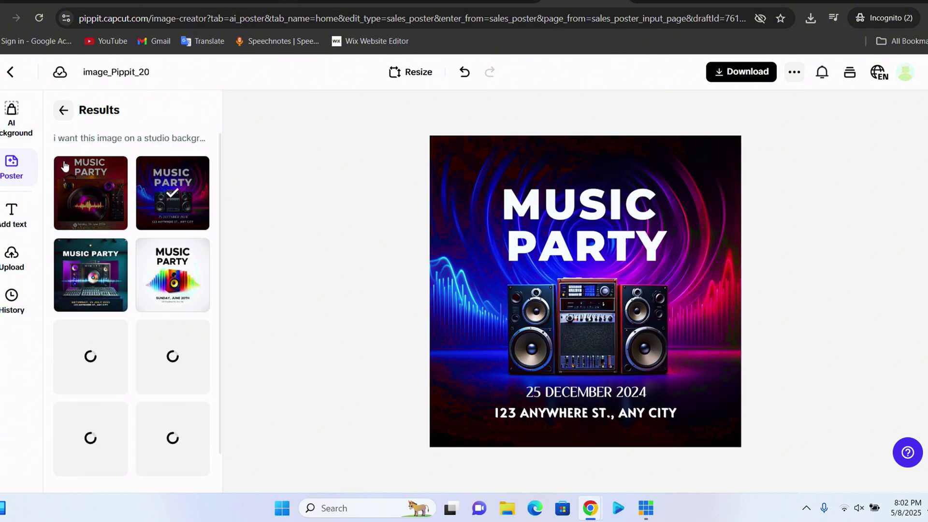
click(76, 217)
click(91, 273)
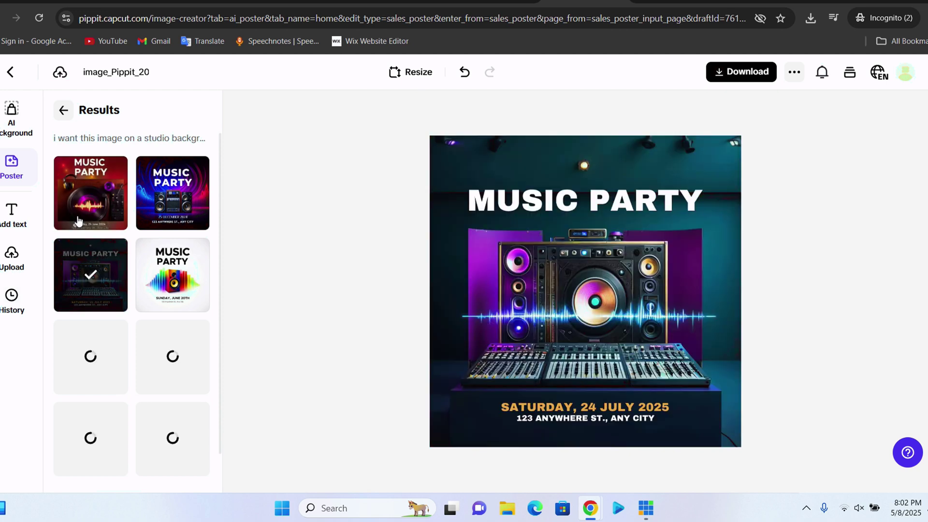
Step: Keep the 25 December 2024 poster, then browse avatars using the Gender and Age filters
click(171, 167)
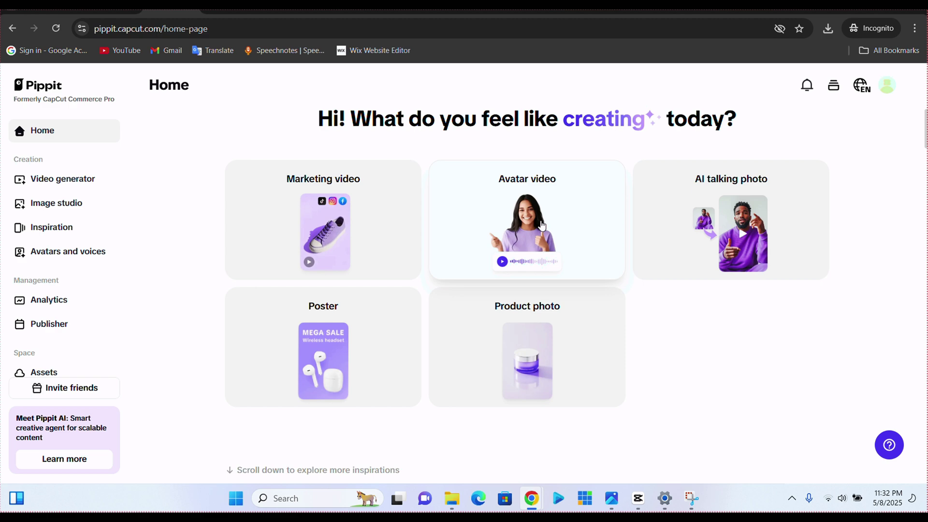
click(541, 222)
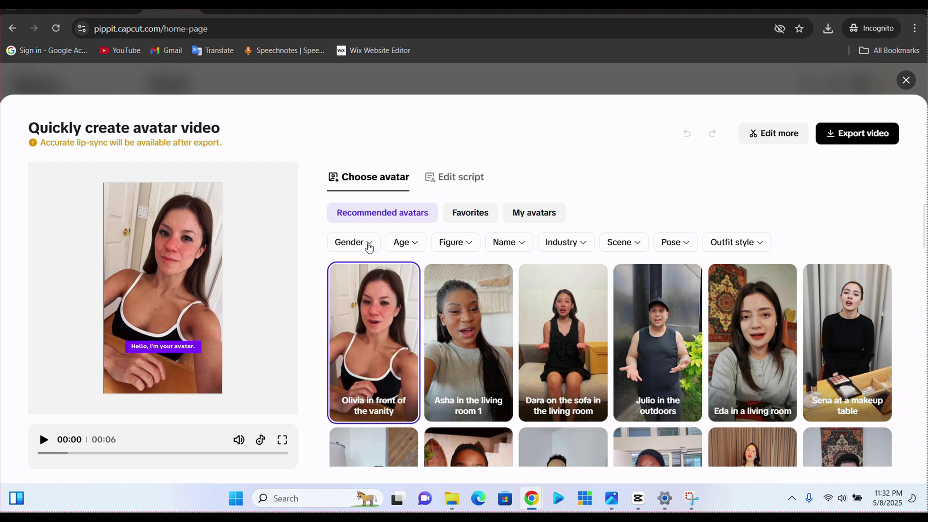
click(368, 244)
click(402, 243)
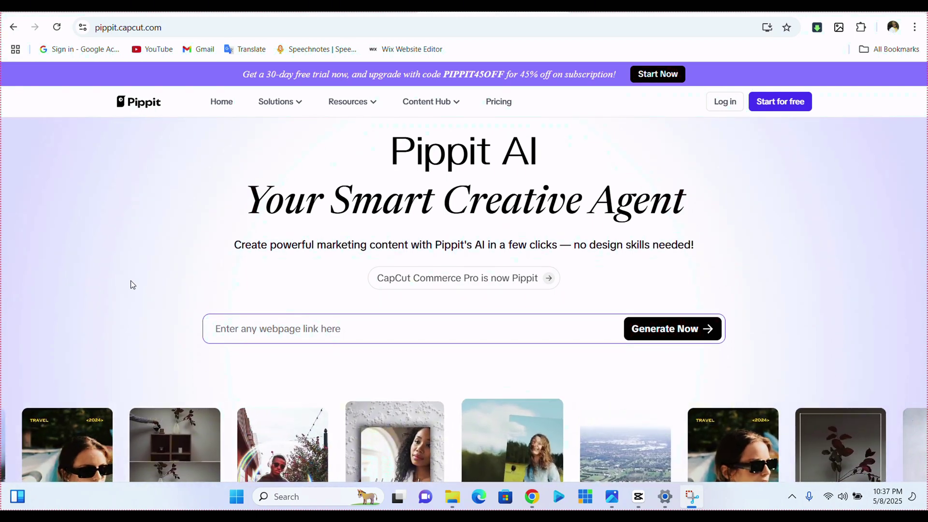
Step: Start an AI talking photo and bring up the photo upload file browser
scroll(131, 281, down, 1)
scroll(131, 281, down, 2)
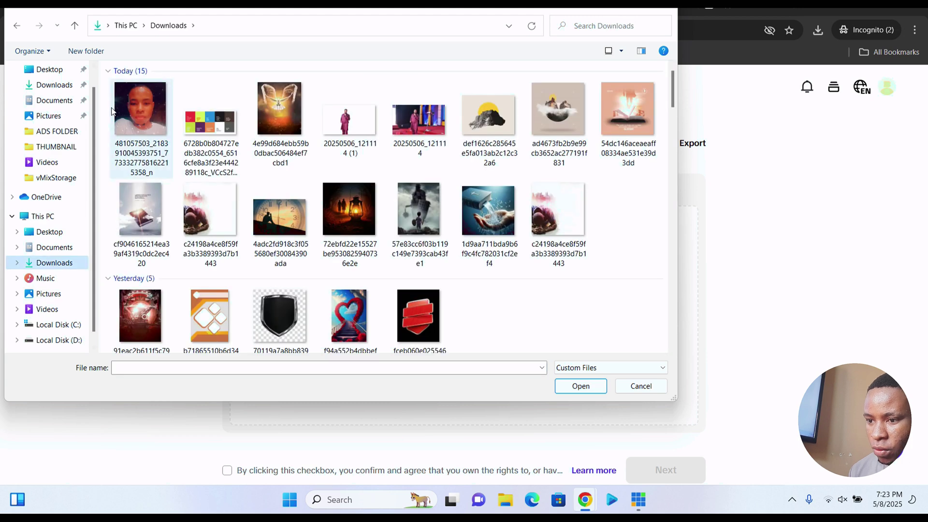
Step: Select the first portrait photo in Downloads for the talking photo
click(110, 104)
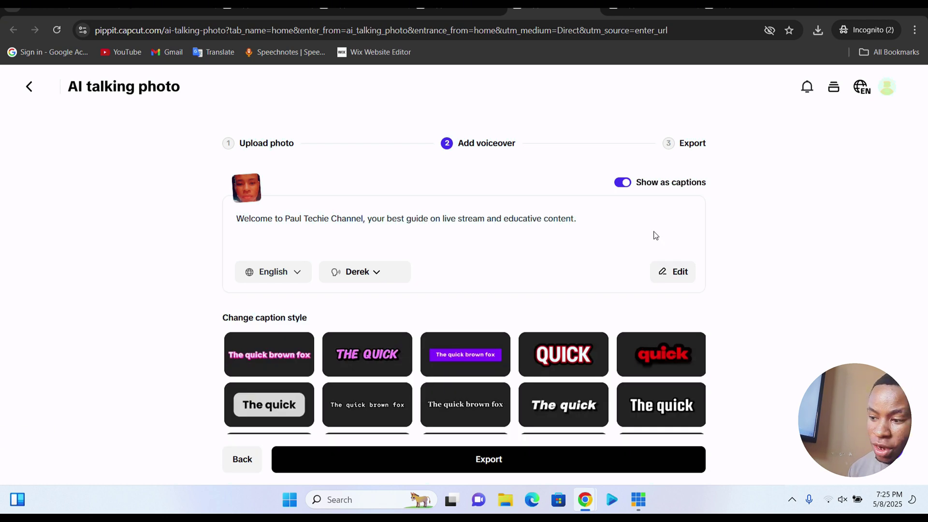
Step: Export the talking photo video as MP4 at 720p, Recommended quality, 30fps
scroll(655, 235, down, 3)
scroll(656, 236, down, 2)
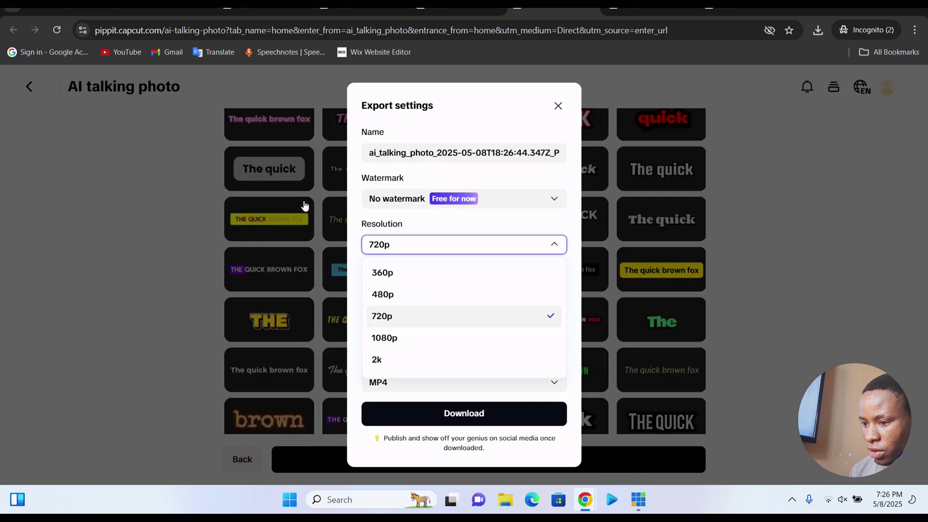
click(288, 246)
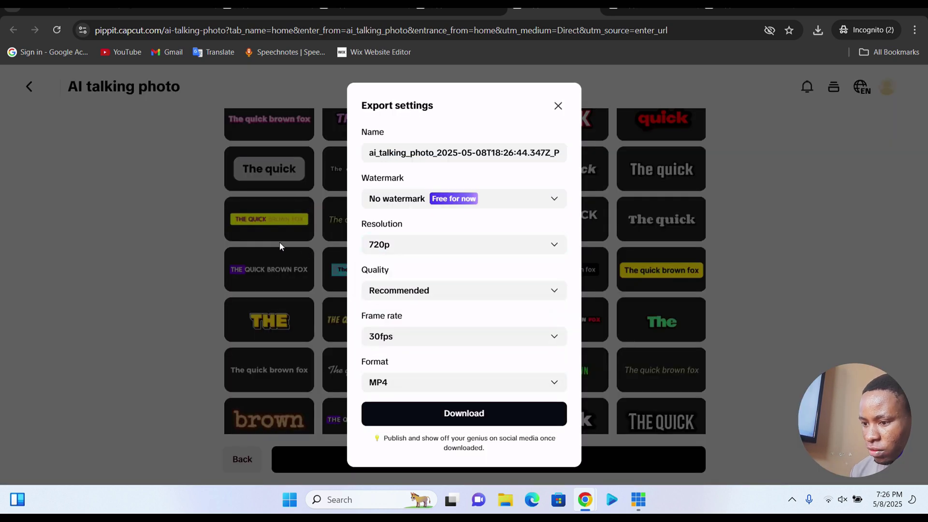
key(Tab)
key(Return)
click(281, 246)
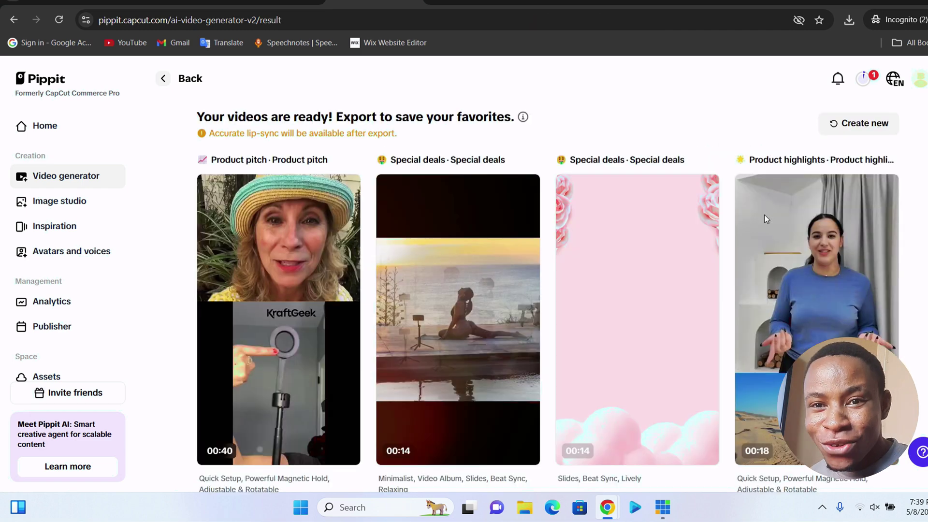
Step: Load the sample product link to turn into a marketing video
scroll(765, 219, down, 2)
scroll(765, 216, down, 3)
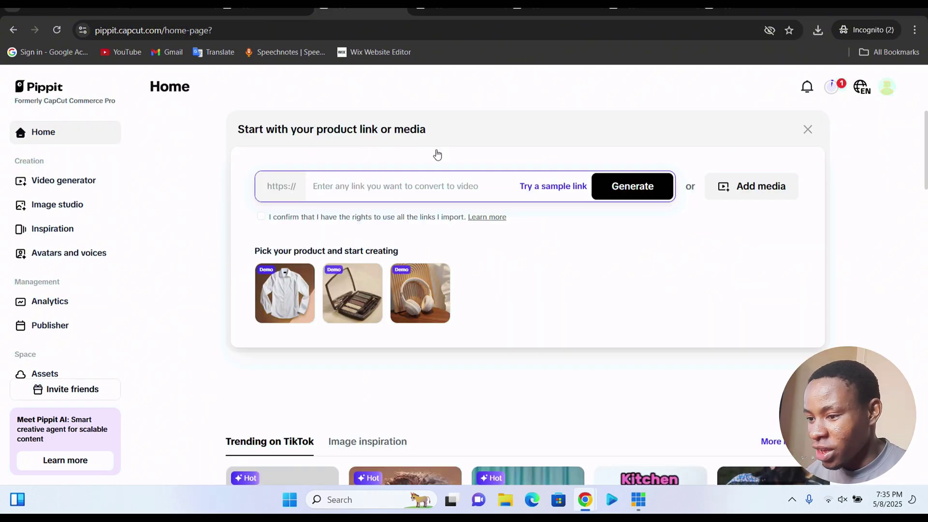
click(228, 216)
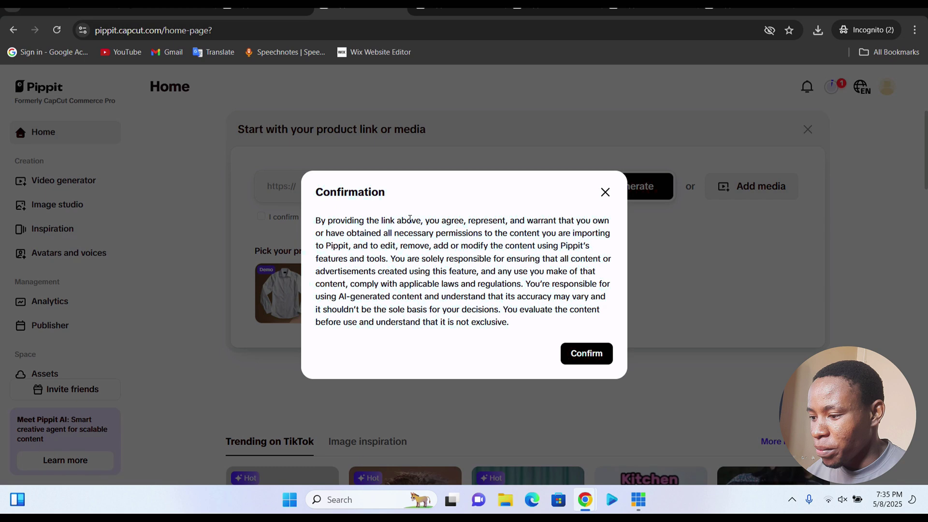
Step: Accept the link rights notice and choose preferred video types and scripts for the MagSafe Tripod Mount
key(Return)
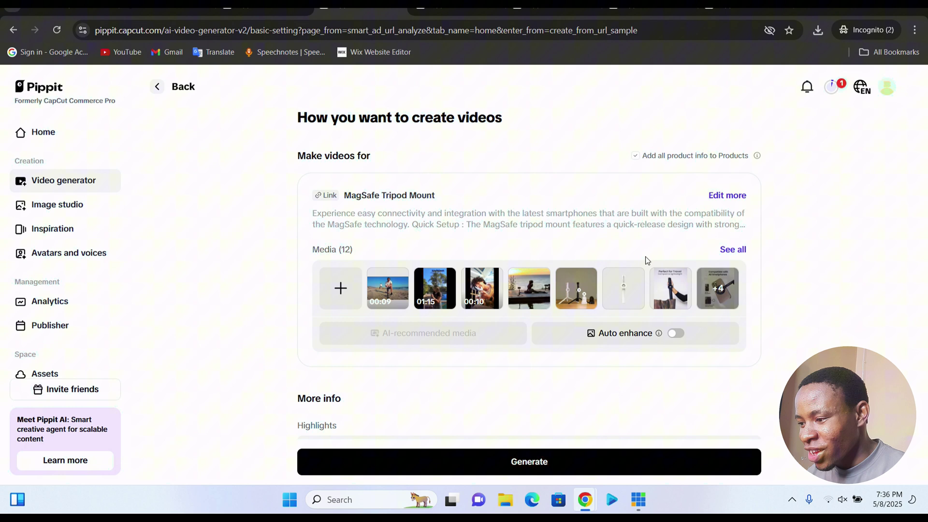
scroll(645, 261, down, 3)
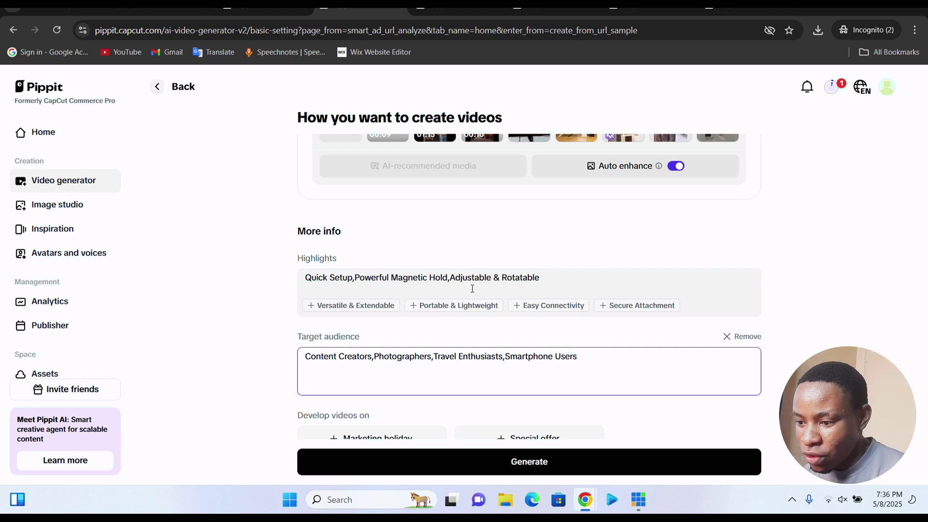
scroll(472, 288, down, 4)
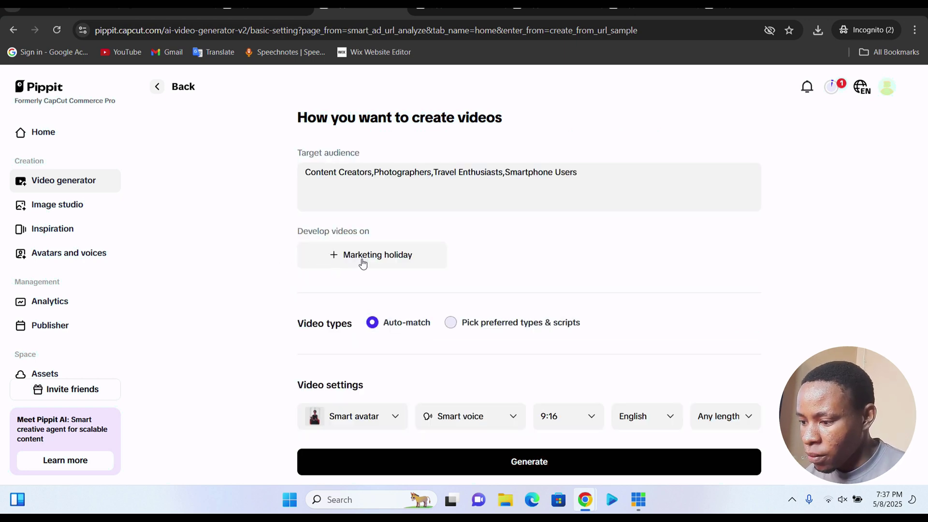
click(451, 322)
scroll(562, 262, down, 2)
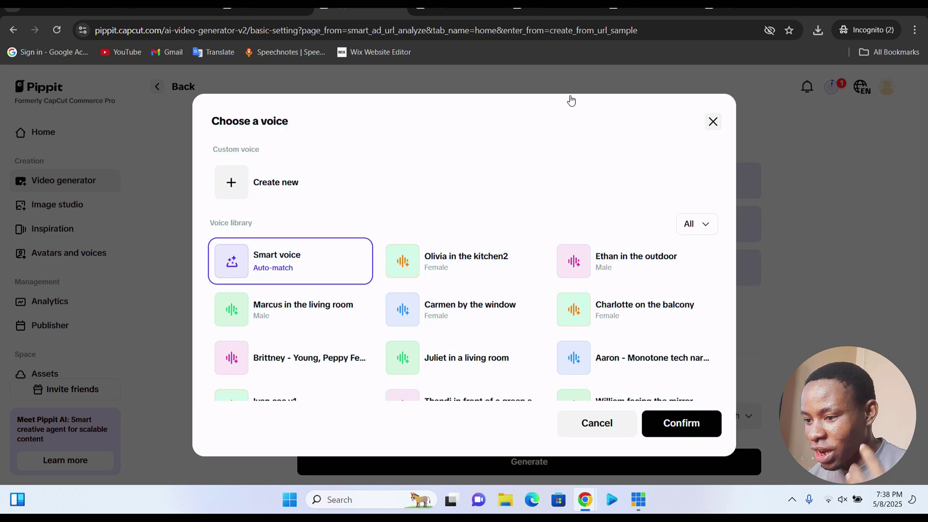
Step: Confirm the voice and generate the MagSafe tripod marketing videos
click(570, 97)
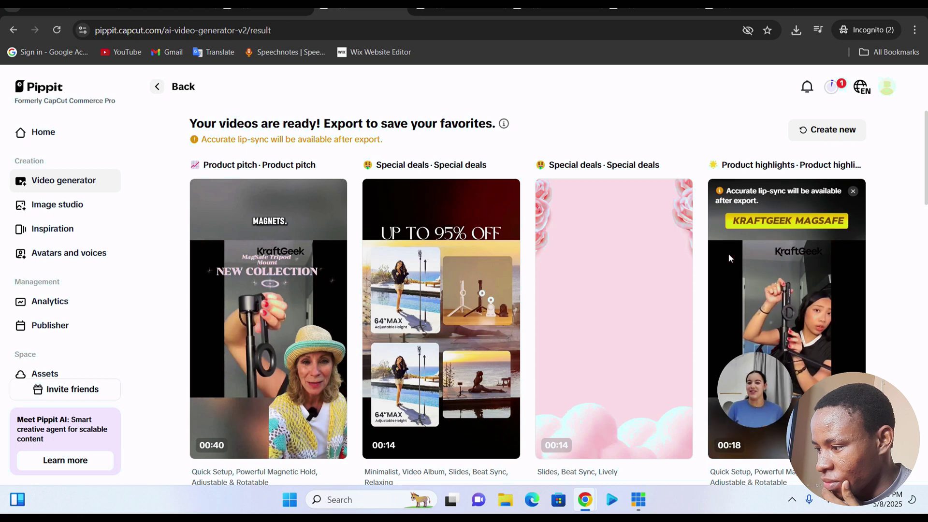
Step: Scroll through the four generated KraftGeek tripod video drafts
scroll(729, 258, down, 1)
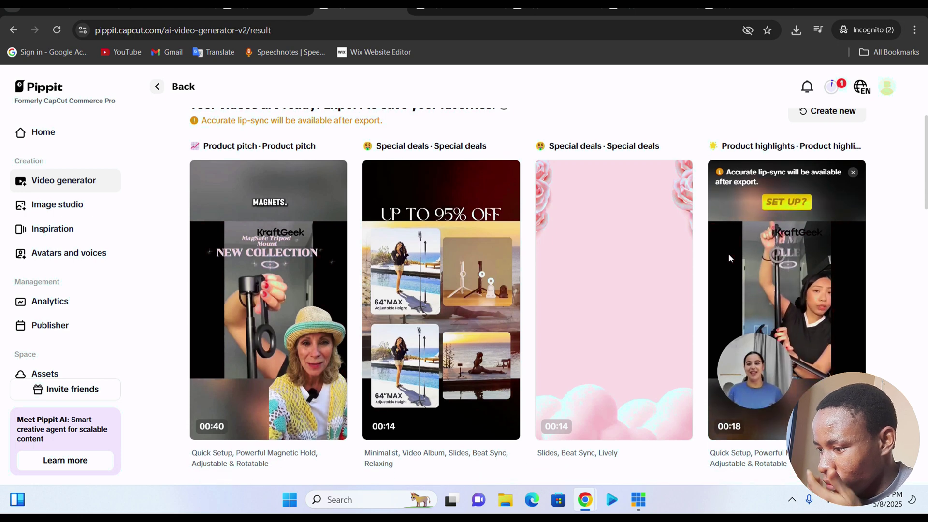
scroll(709, 272, down, 1)
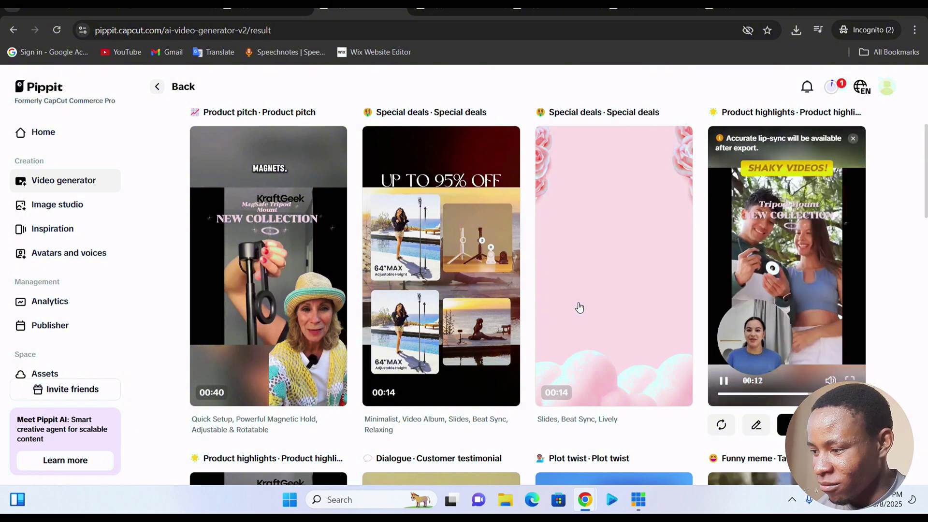
scroll(349, 332, down, 1)
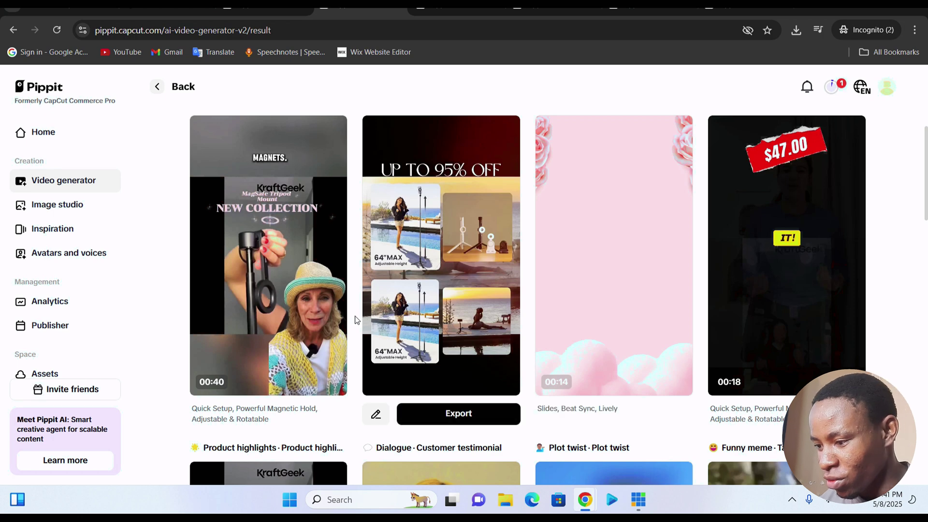
scroll(355, 319, up, 2)
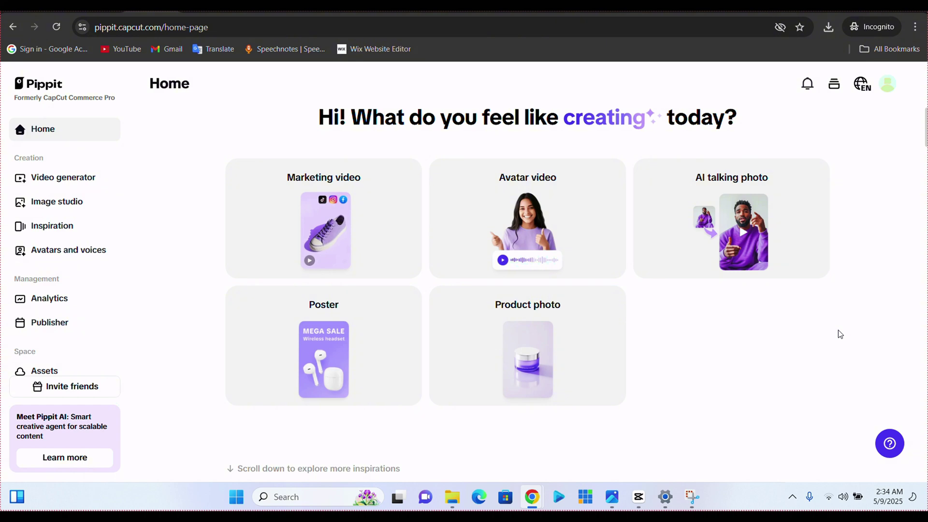
Step: Start a product photo using the sample earbuds image
click(527, 359)
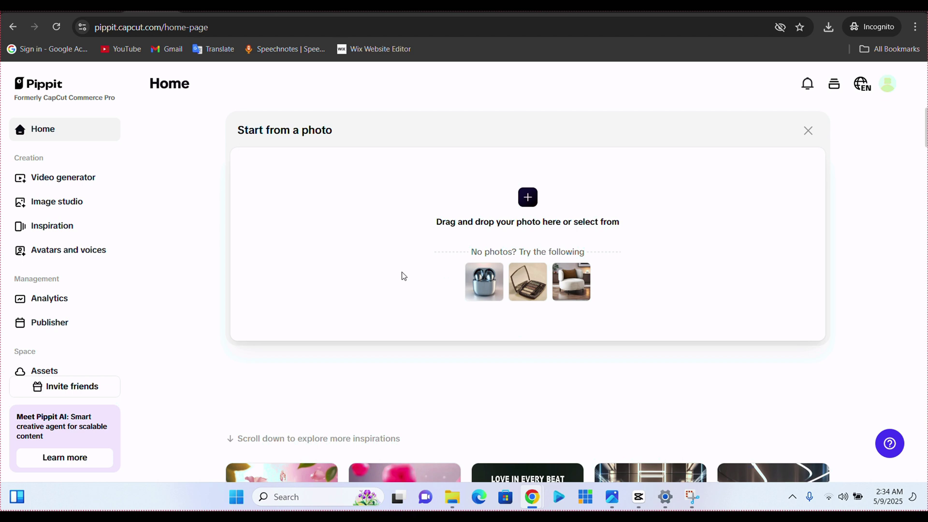
click(483, 283)
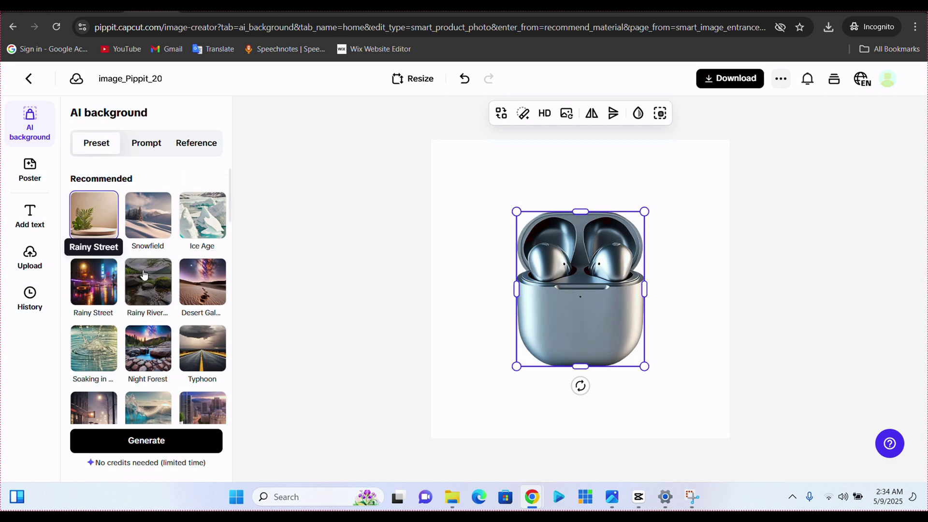
Step: Apply the Grey Stand background preset to the earbuds photo
scroll(143, 271, down, 2)
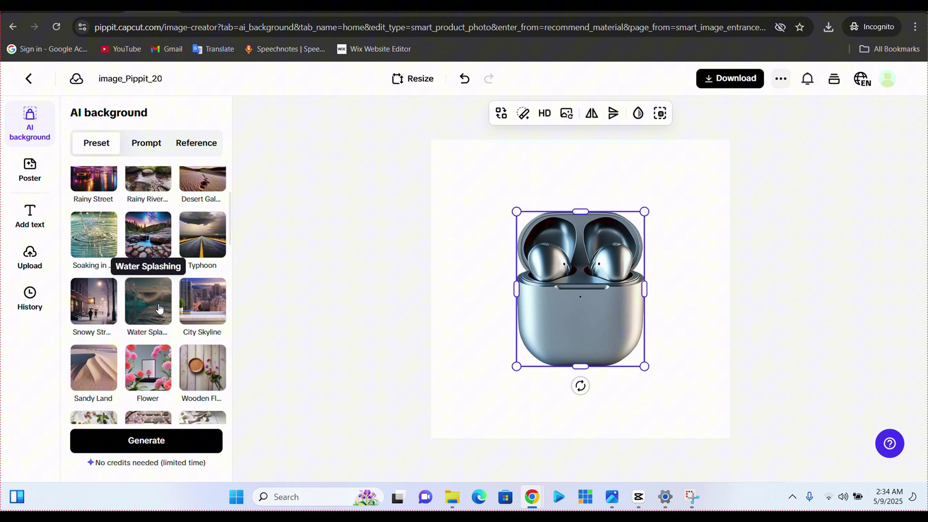
scroll(140, 275, down, 5)
click(140, 274)
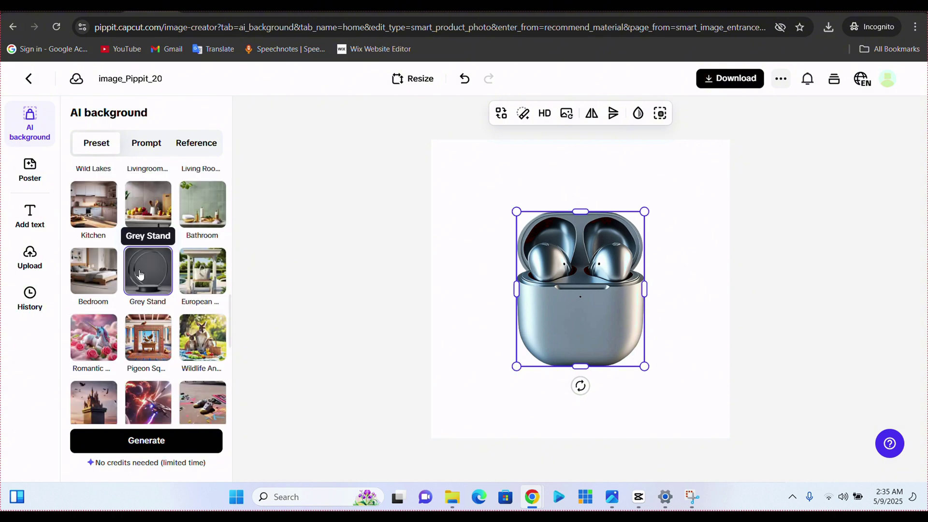
Step: Generate backgrounds from an AI-recommended text prompt and place the earbuds on the neon city result
click(139, 141)
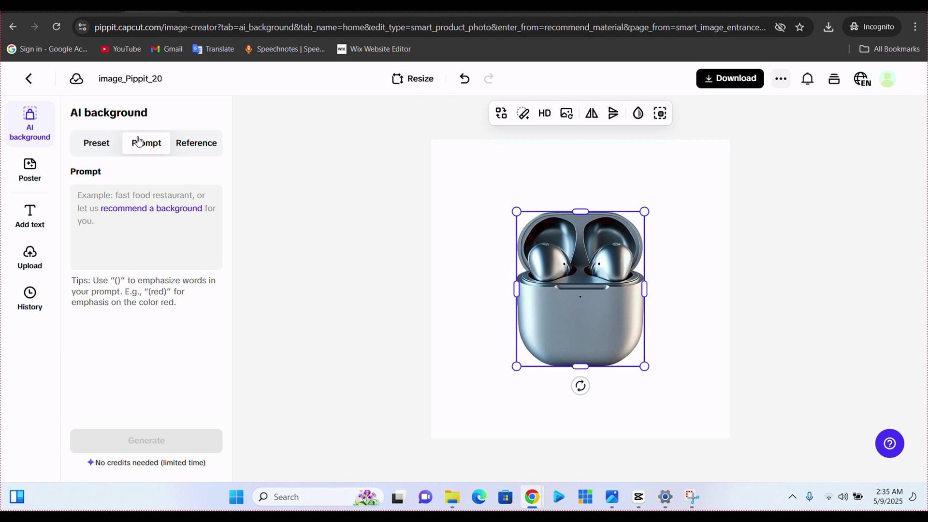
click(181, 146)
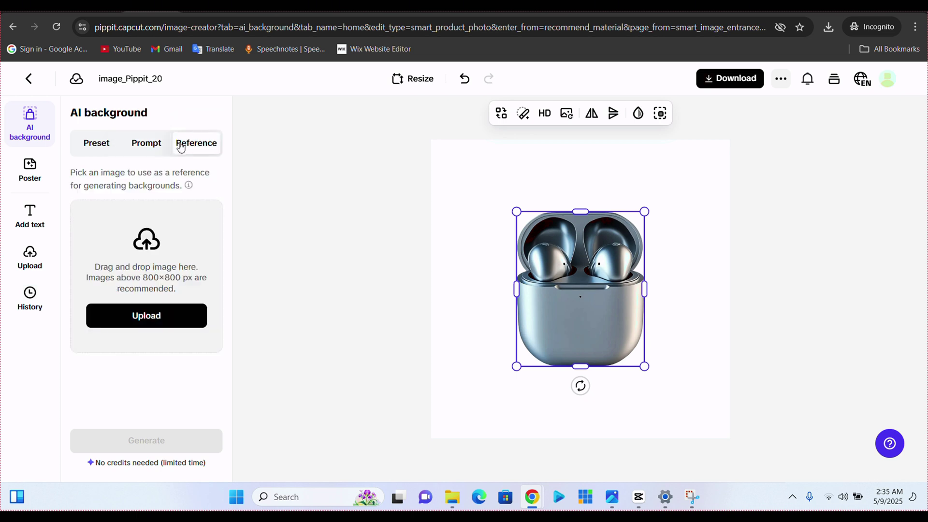
click(155, 150)
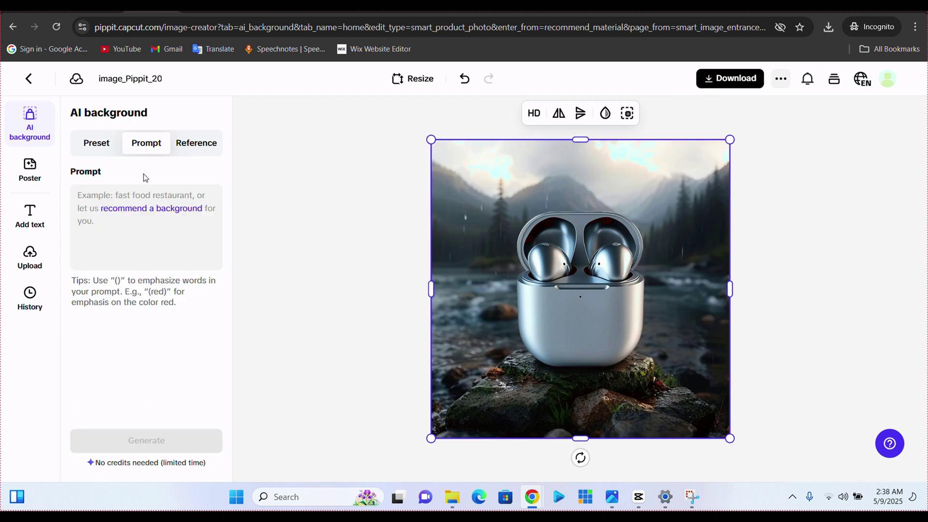
click(135, 224)
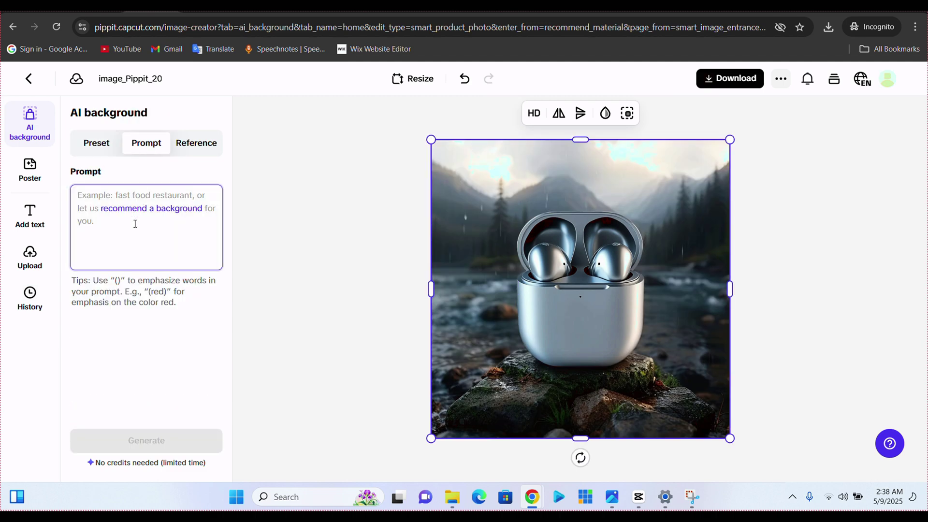
click(145, 211)
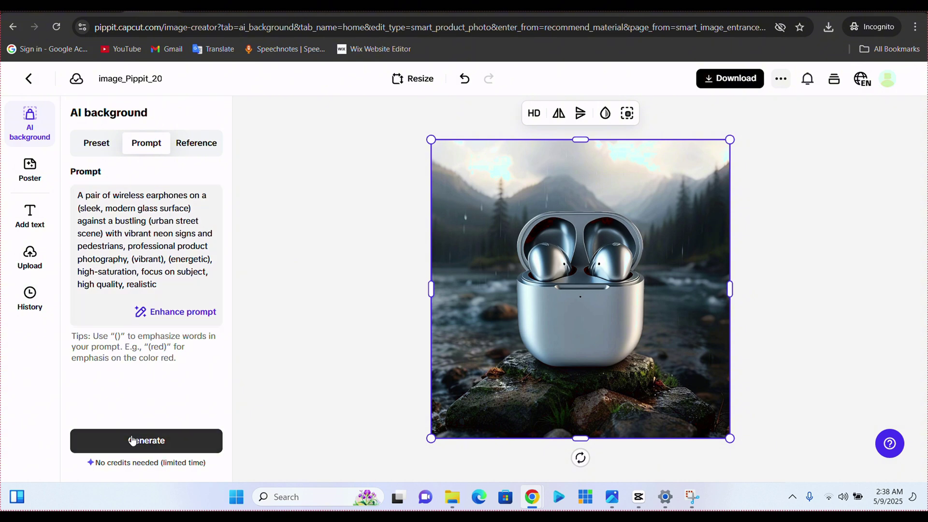
click(132, 440)
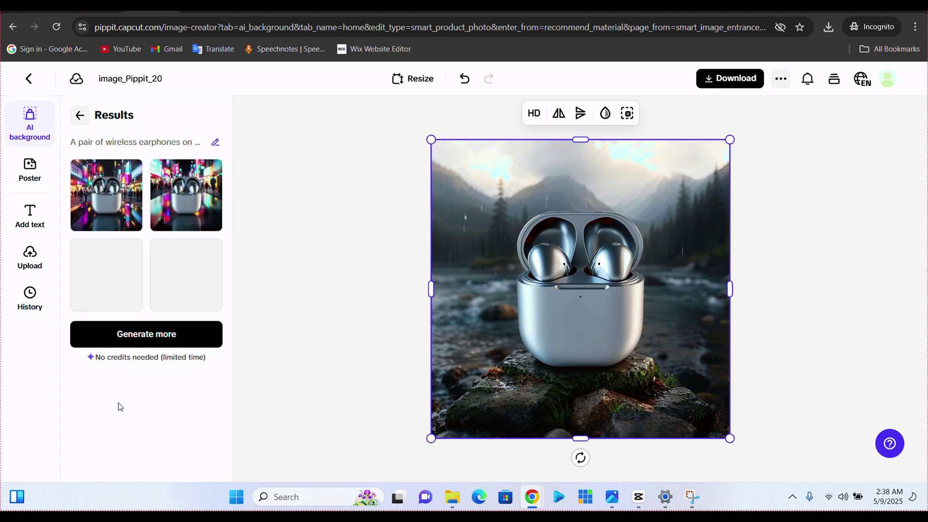
click(108, 288)
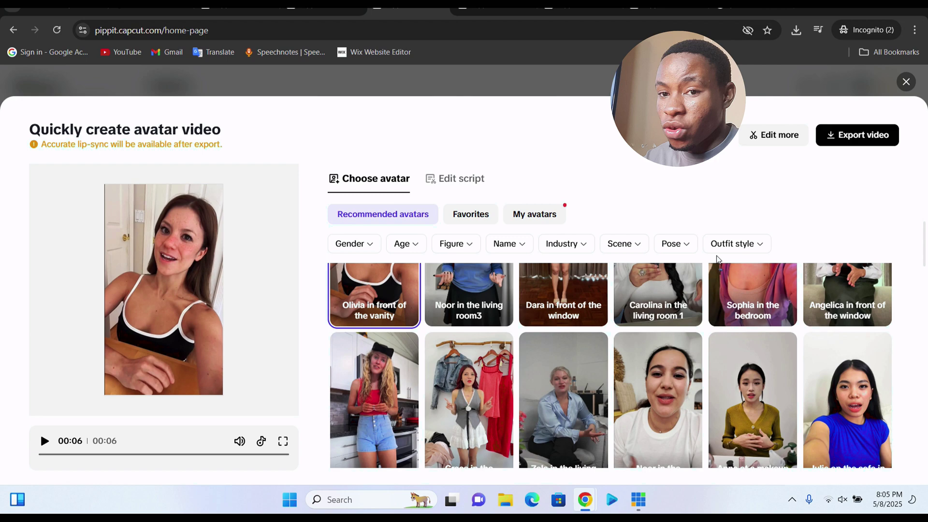
Step: Browse the Age, Figure, Name, Industry, Scene, Pose and Outfit style avatar filter options
scroll(718, 259, up, 2)
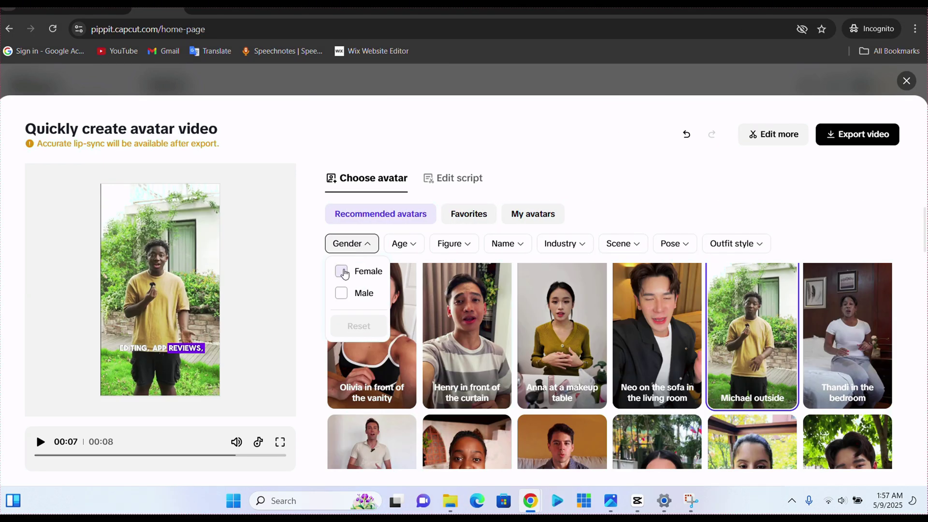
click(419, 242)
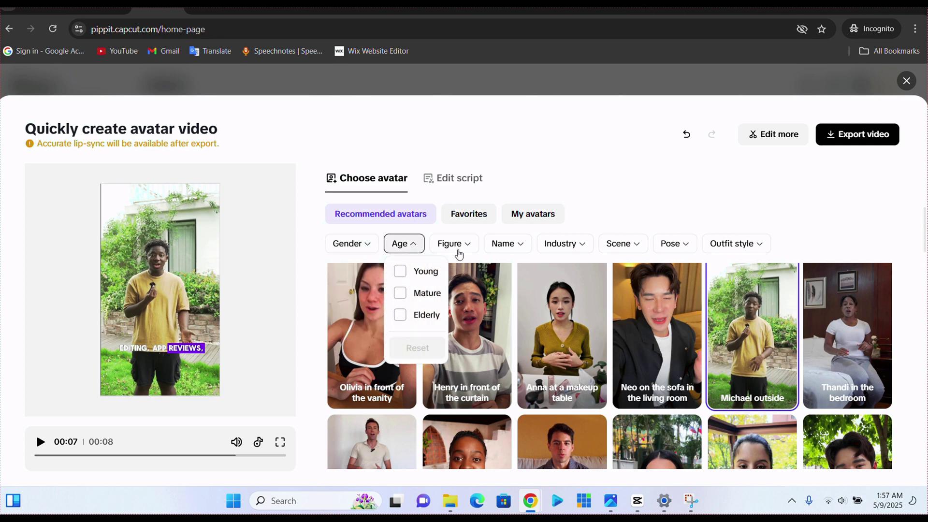
click(465, 246)
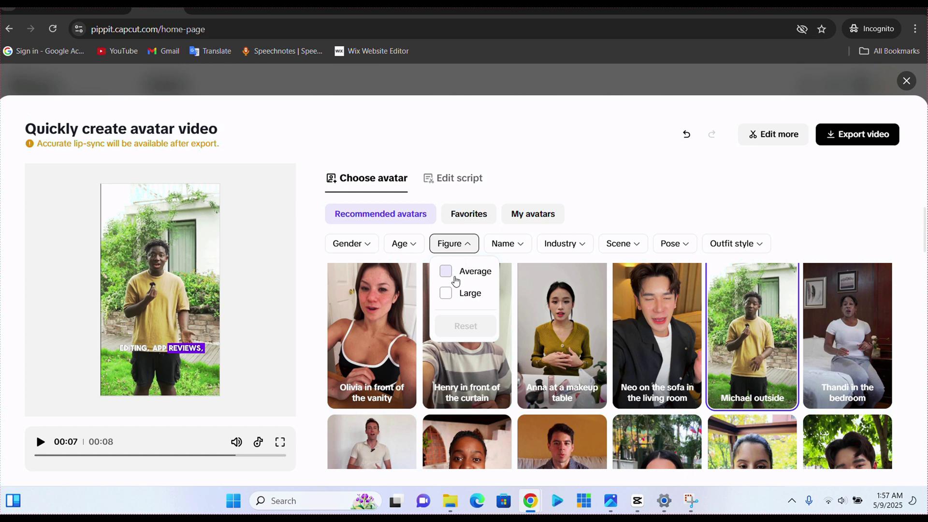
click(504, 245)
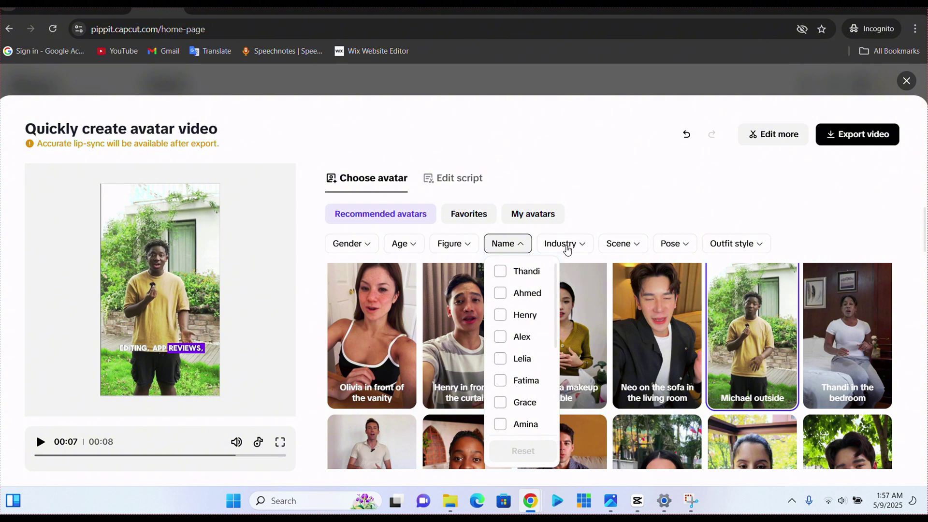
click(567, 248)
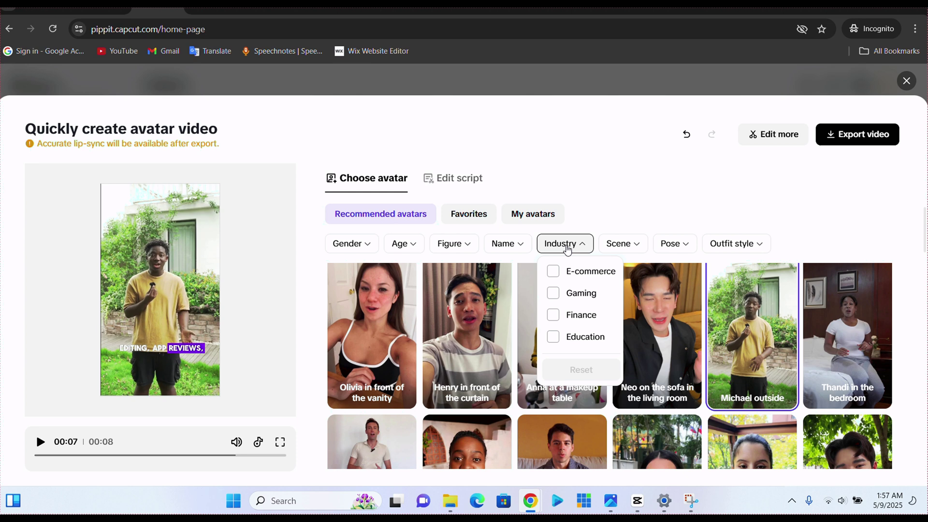
click(621, 247)
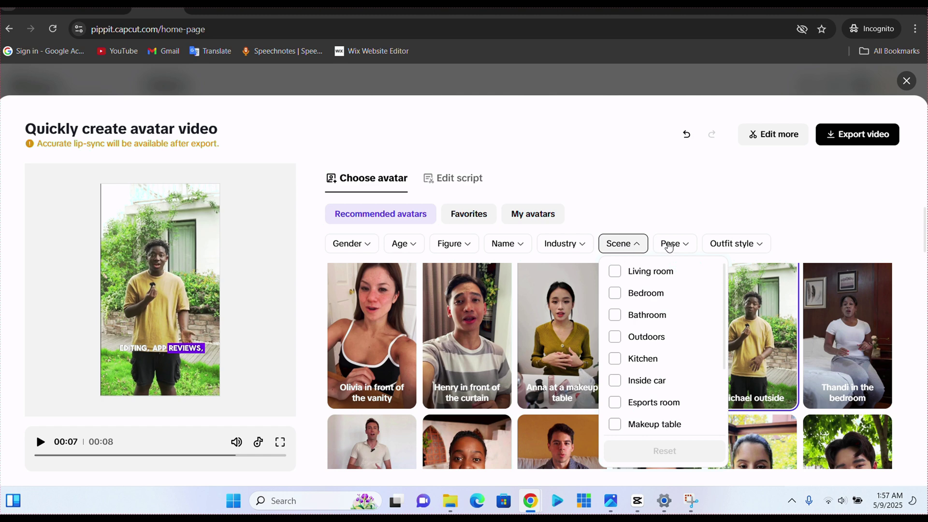
click(670, 246)
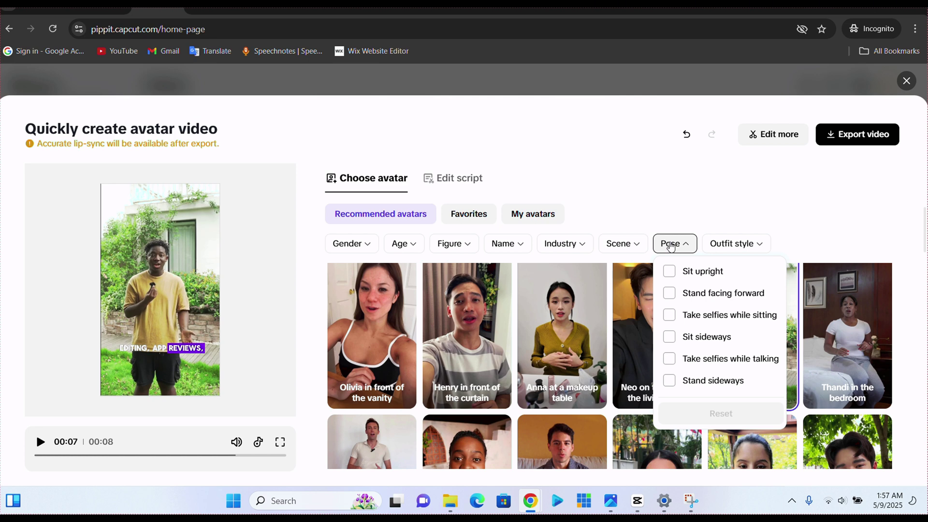
click(723, 246)
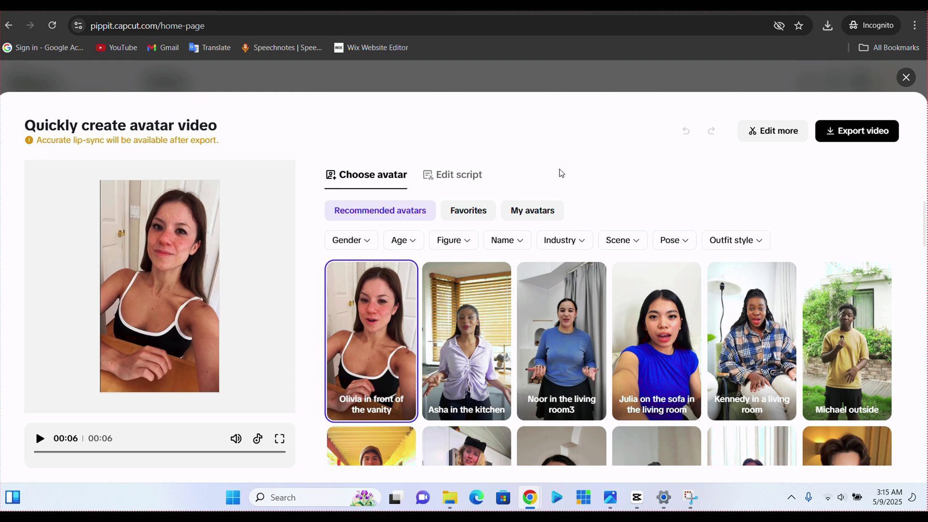
Step: Apply your own custom avatar from My avatars to the video in place of Olivia
click(531, 213)
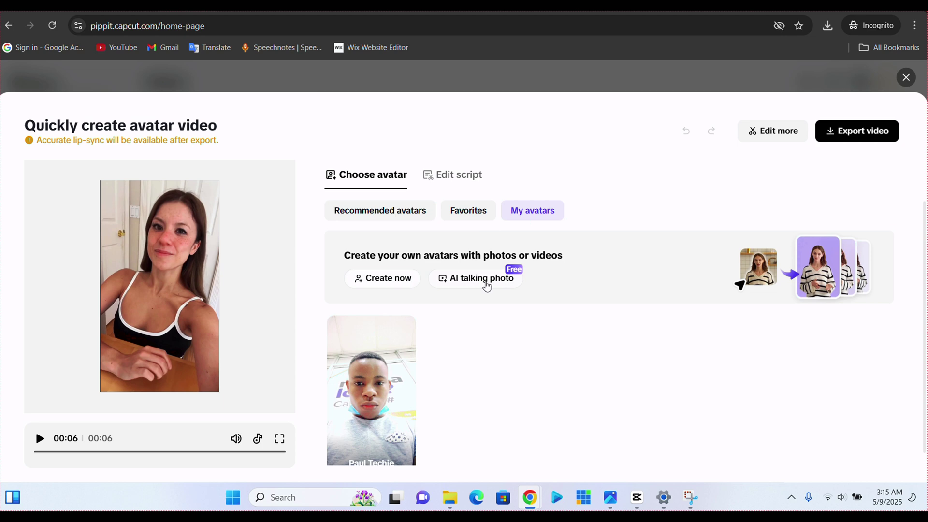
scroll(486, 286, down, 1)
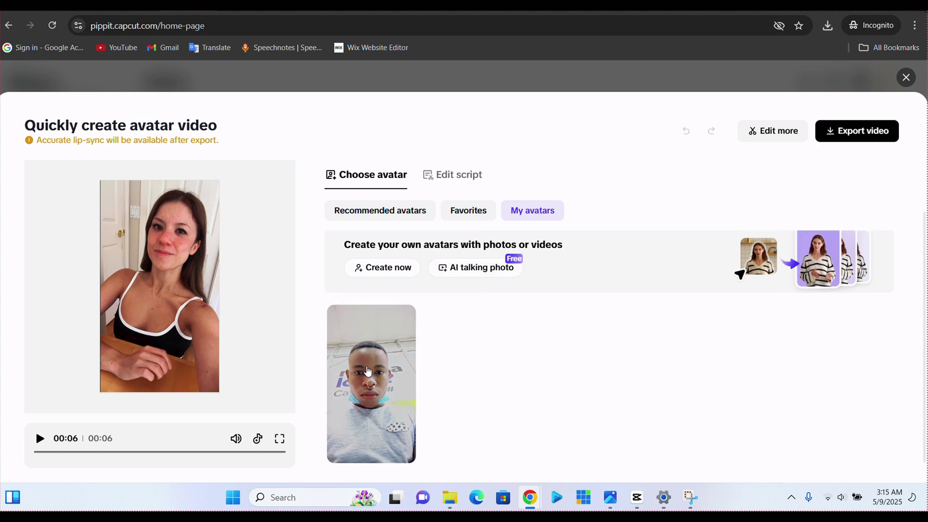
scroll(370, 377, up, 1)
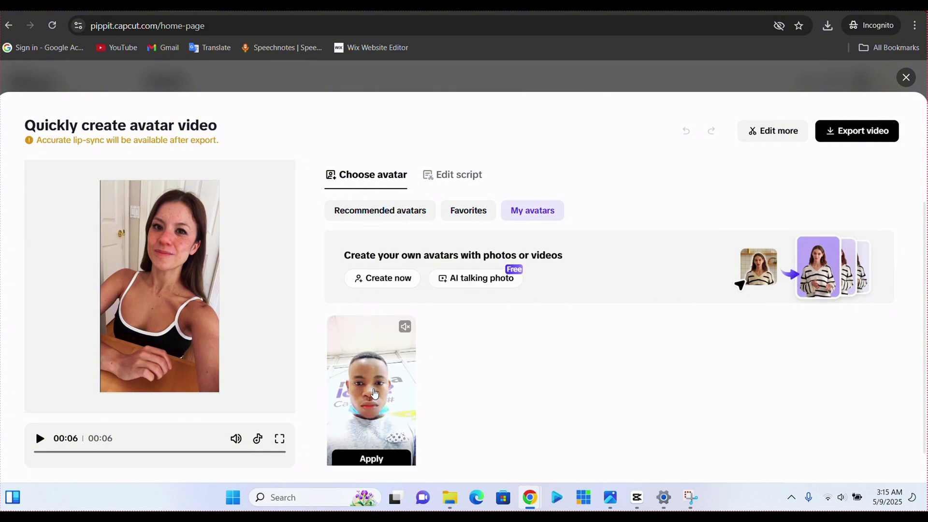
click(373, 391)
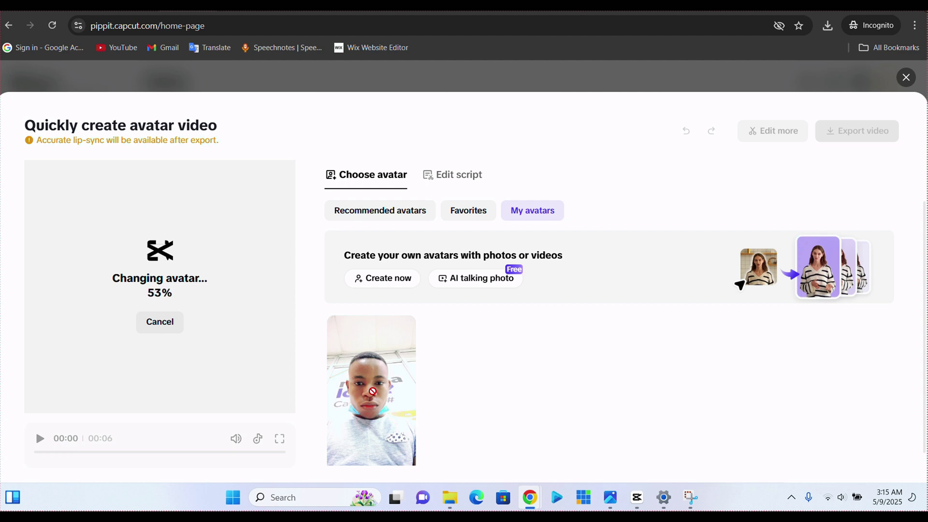
click(370, 217)
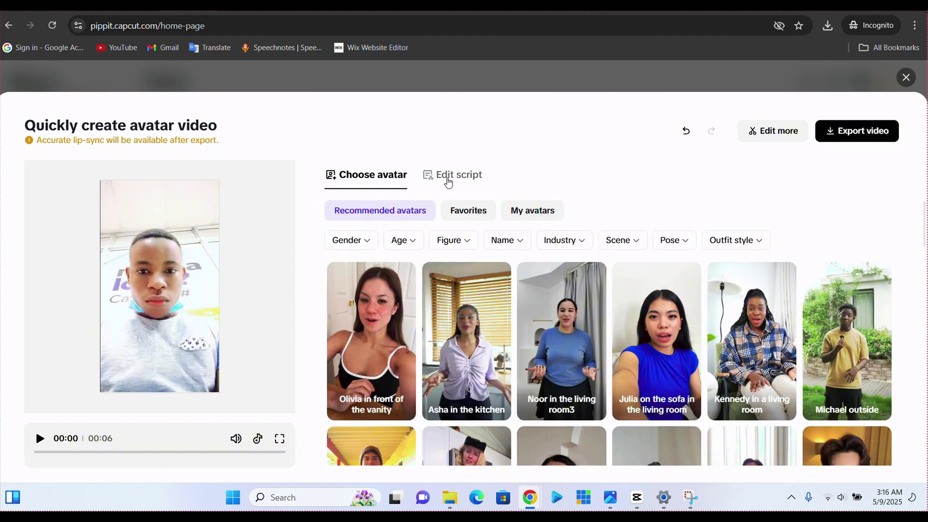
Step: Replace the avatar's script text with a 45%-off subscription promo
click(448, 182)
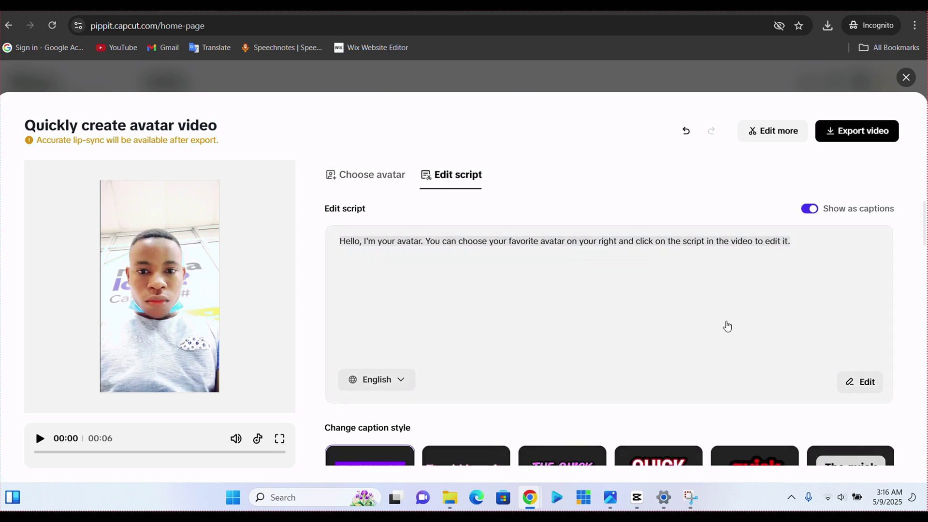
click(859, 383)
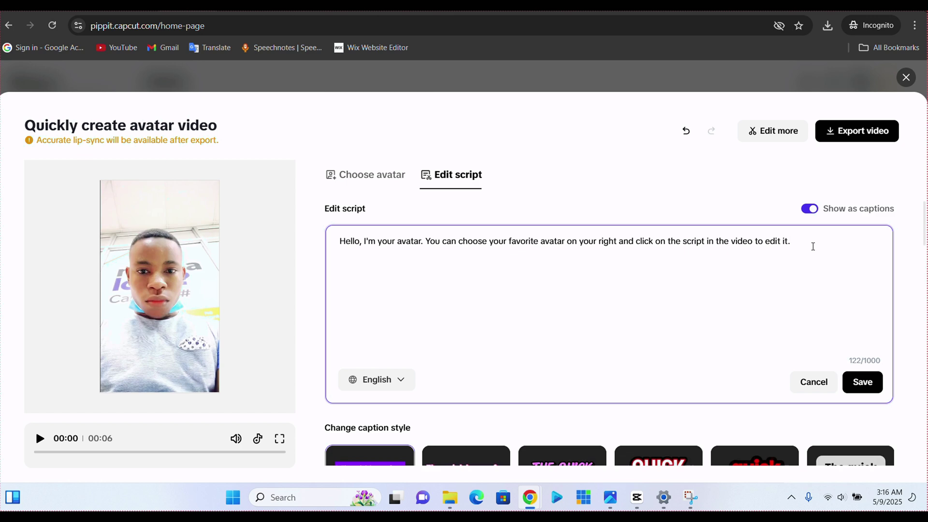
drag(815, 238, 449, 263)
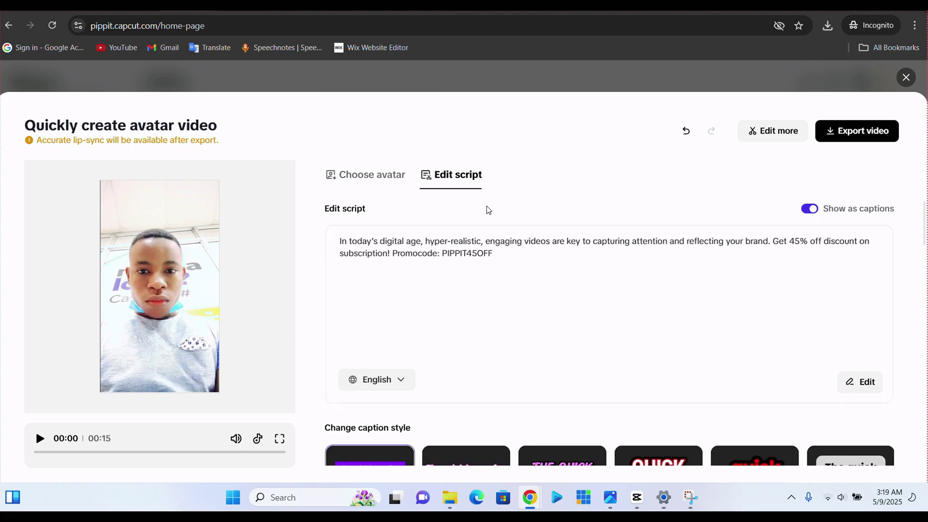
Step: Download the video as an MP4 with Faster export quality
click(855, 135)
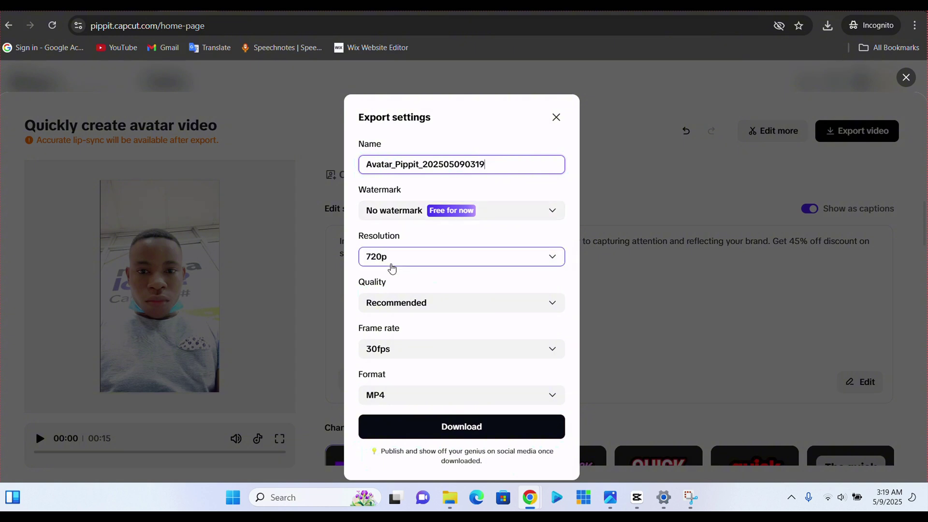
click(396, 307)
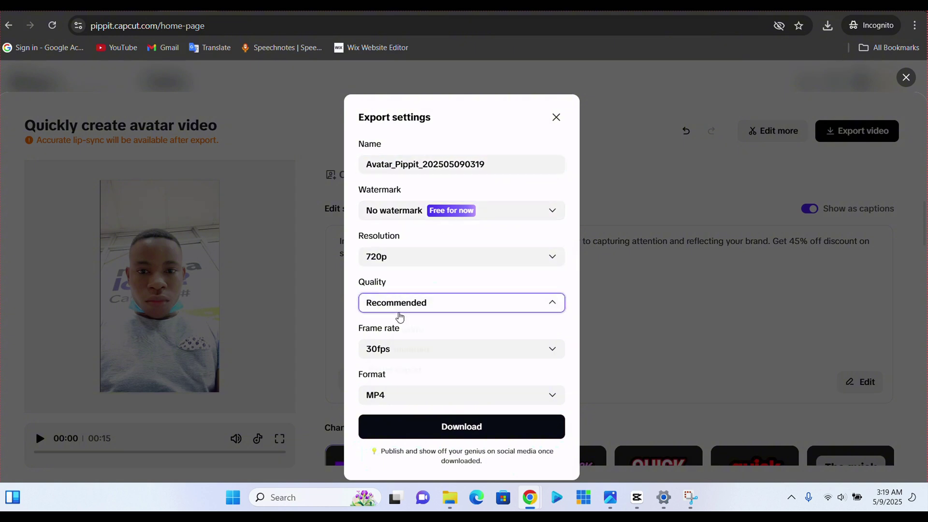
click(397, 377)
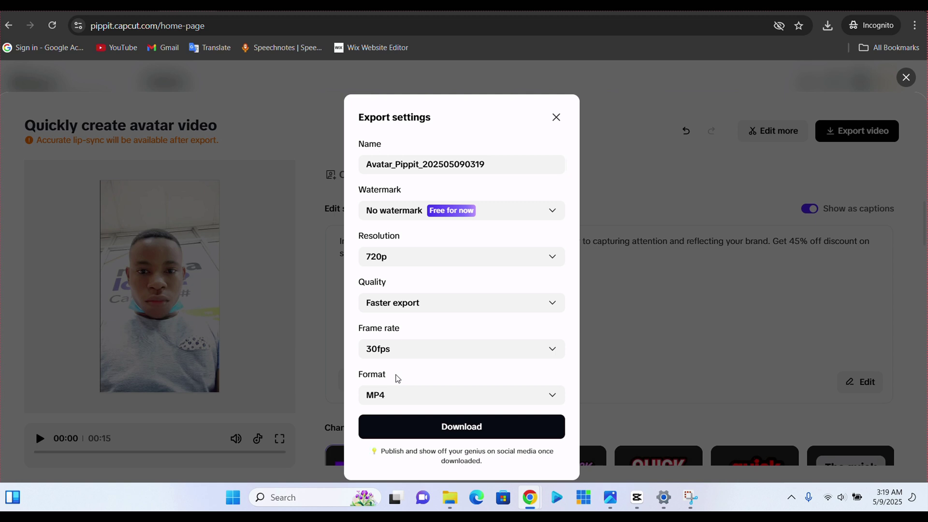
click(407, 394)
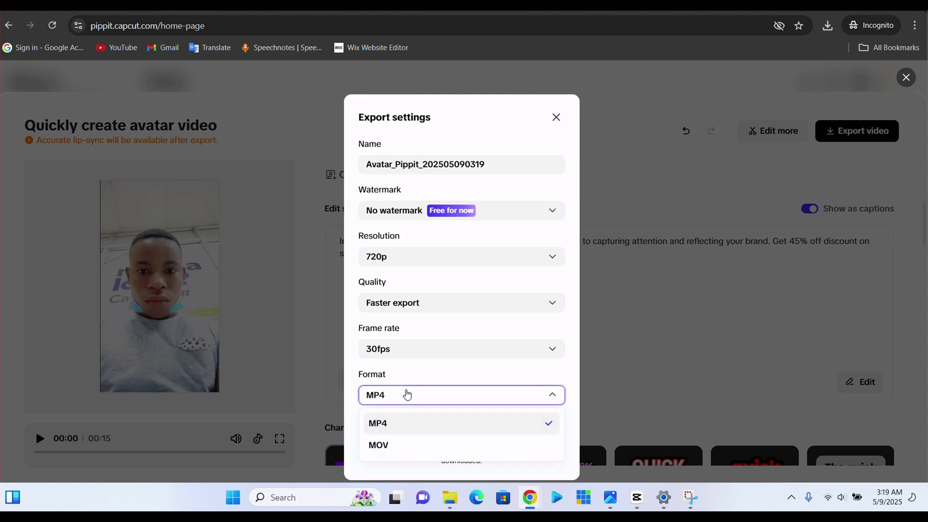
click(347, 397)
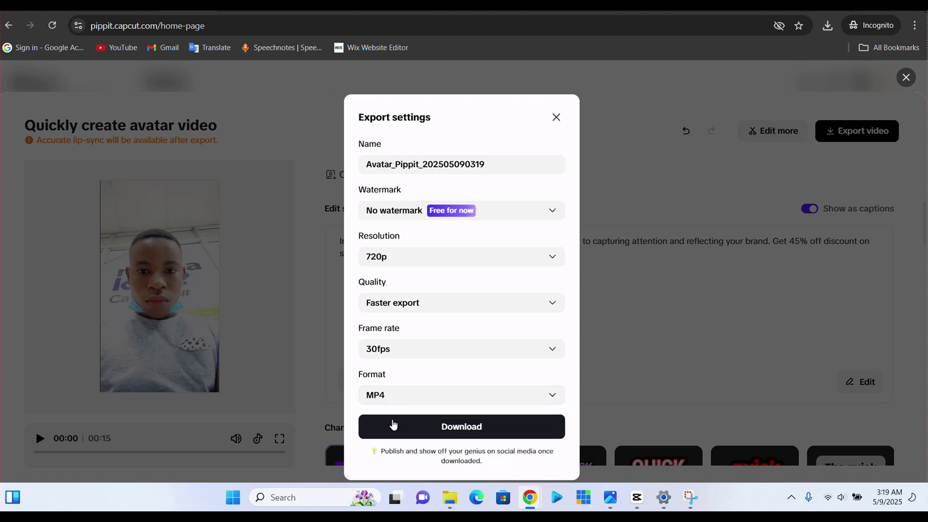
click(392, 423)
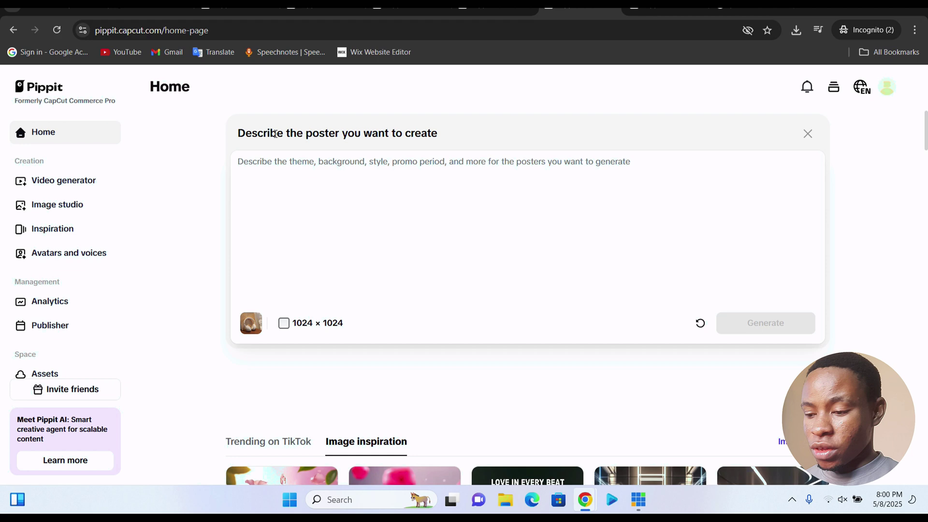
Step: Prompt for a studio background with a sound system and pick the 25 December 2024 poster
text(i want this image on a studio background)
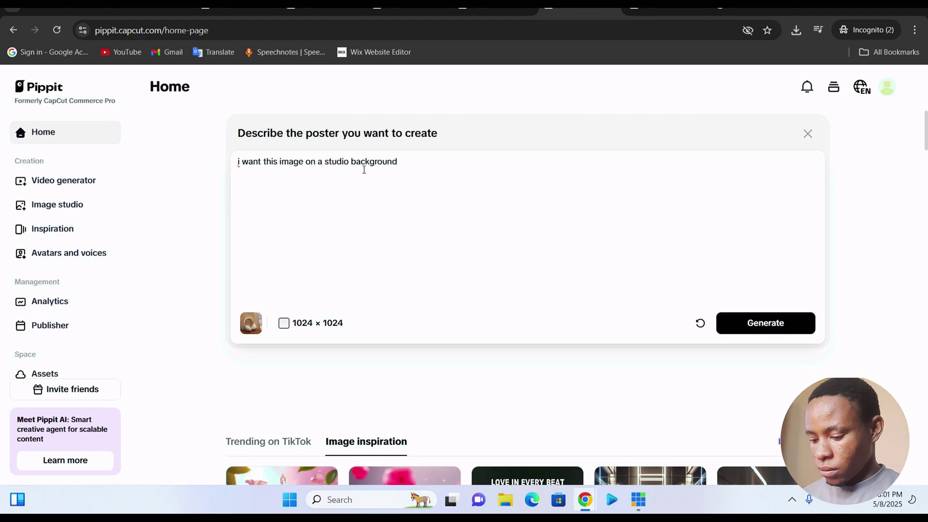
text( and also a)
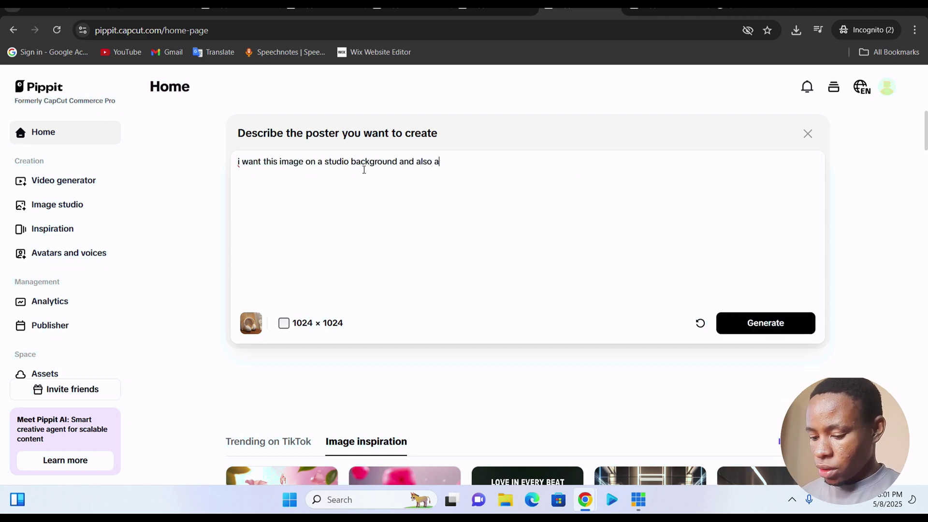
text(dd soeme)
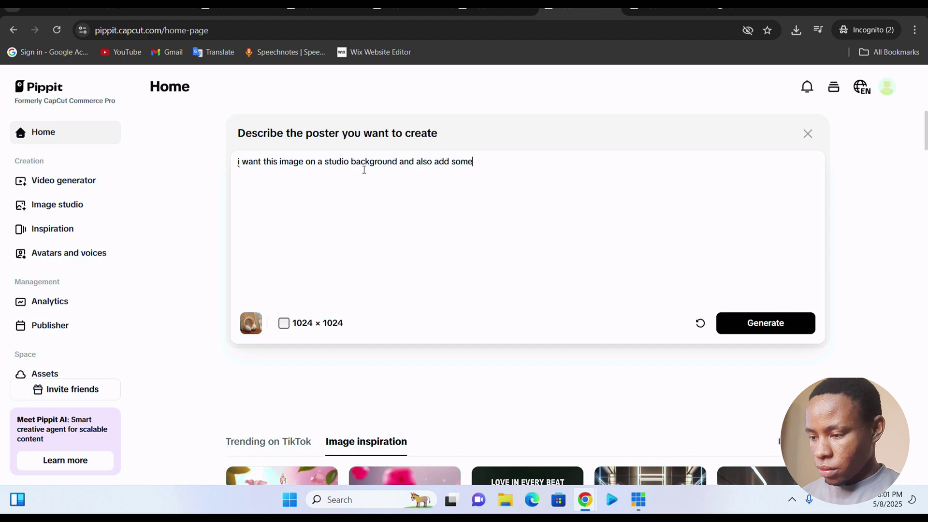
text( sound s)
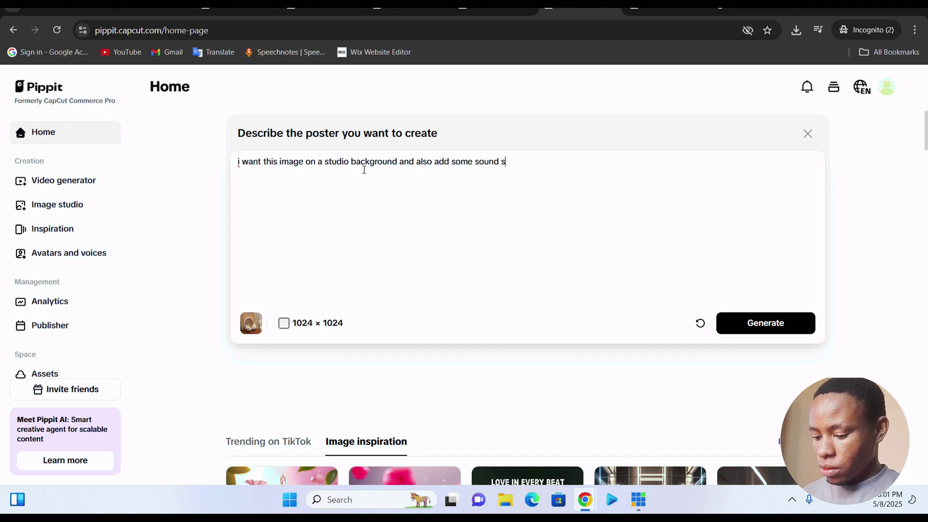
text(ystem t)
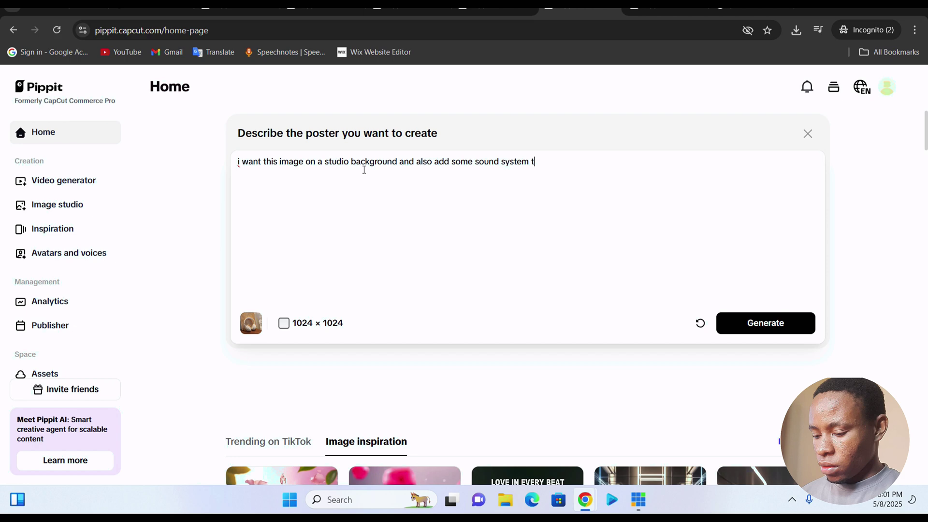
text(o it)
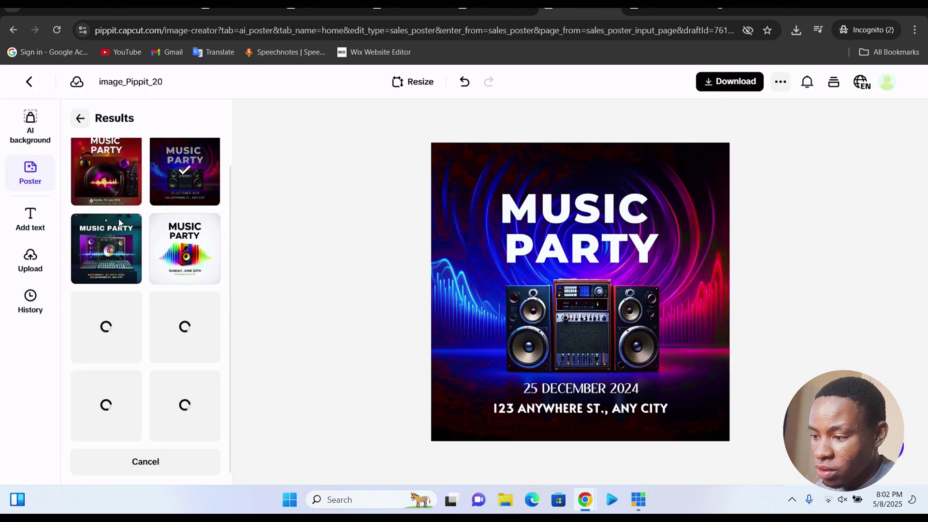
click(81, 167)
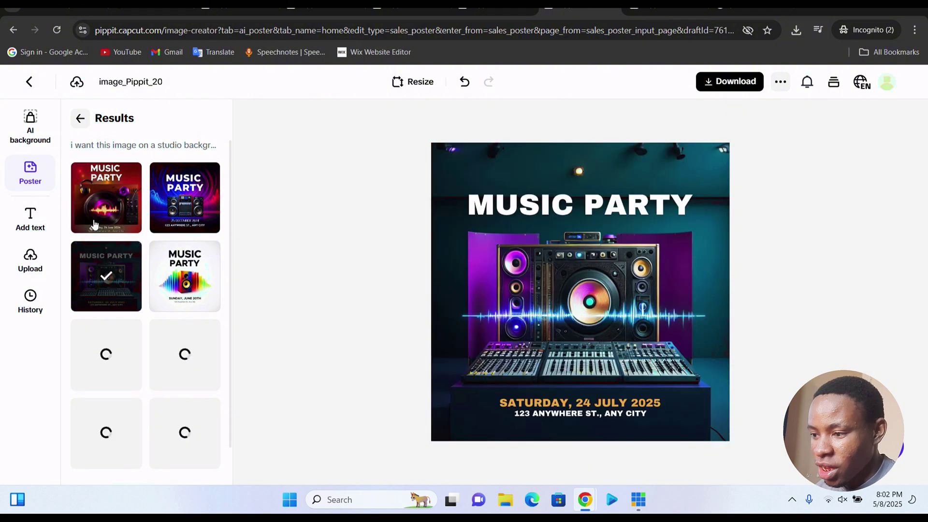
click(155, 179)
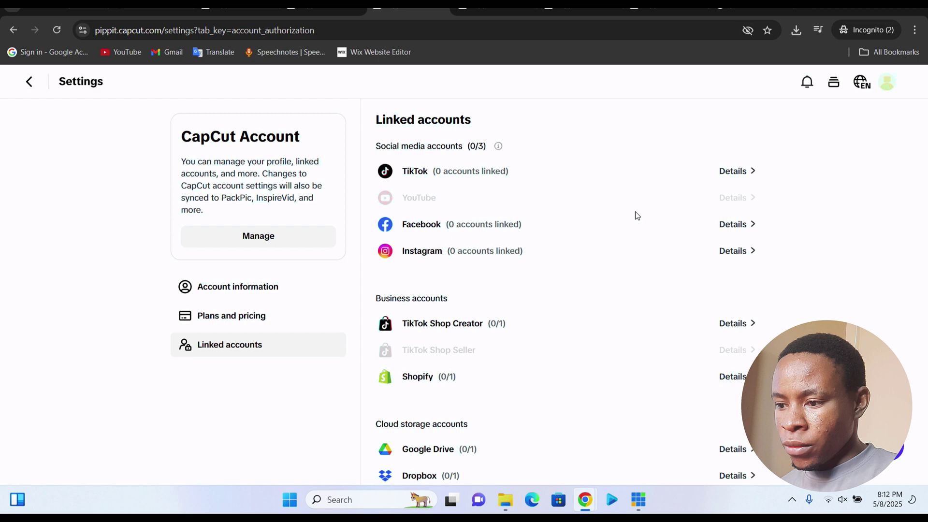
Step: Open Plans and pricing in Settings to see free beta access and cloud storage usage
scroll(636, 213, down, 1)
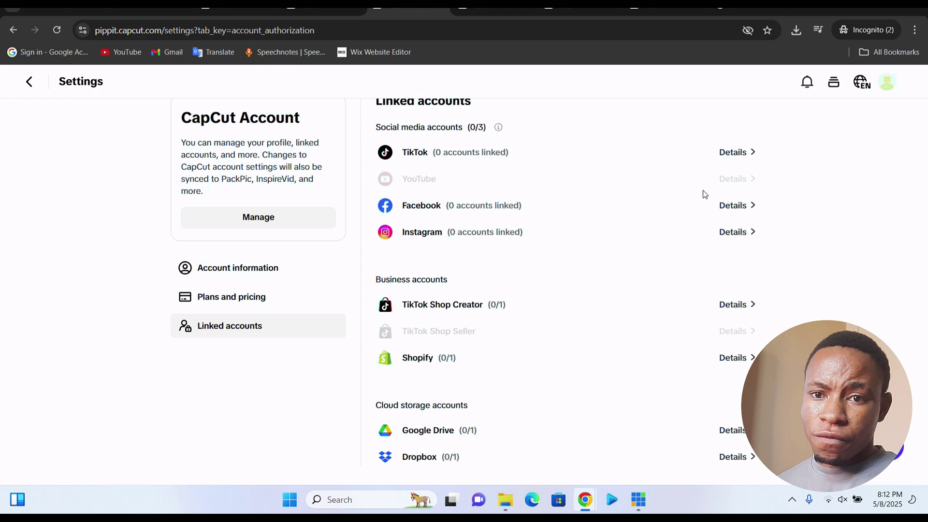
click(231, 297)
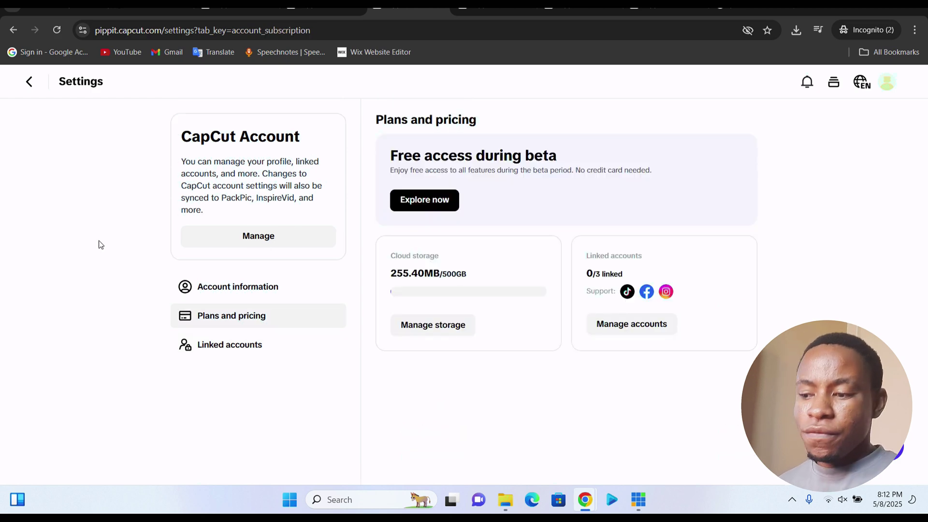